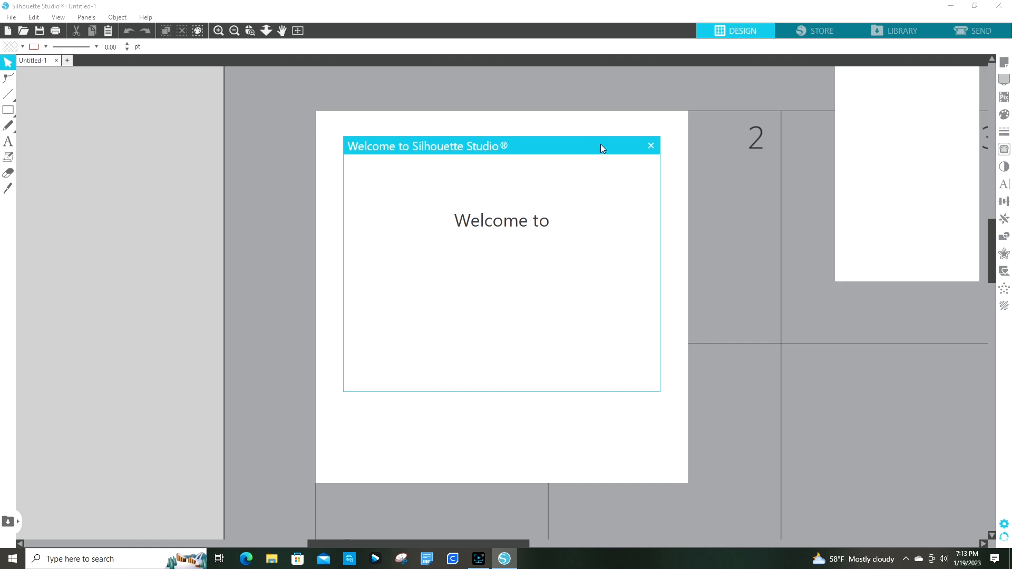
- Dismiss the welcome window and the recovered documents list, and show the page setup settings
left_click(652, 147)
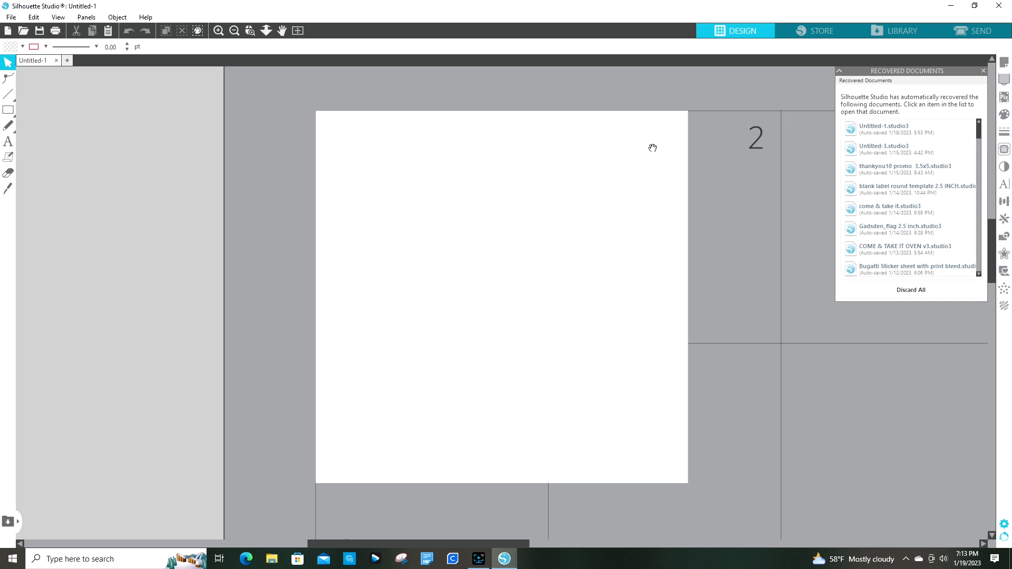
left_click(984, 71)
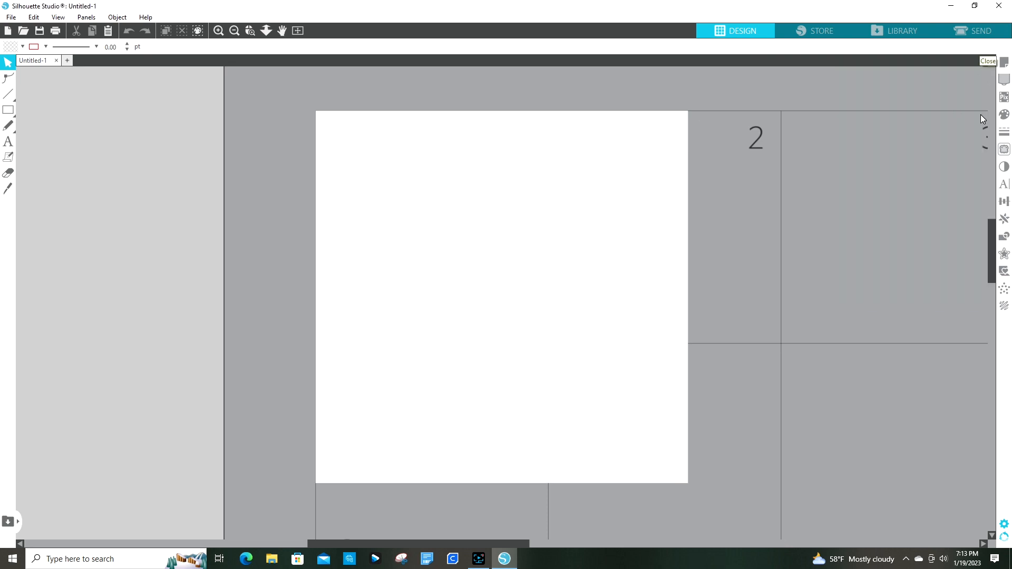
left_click(1004, 63)
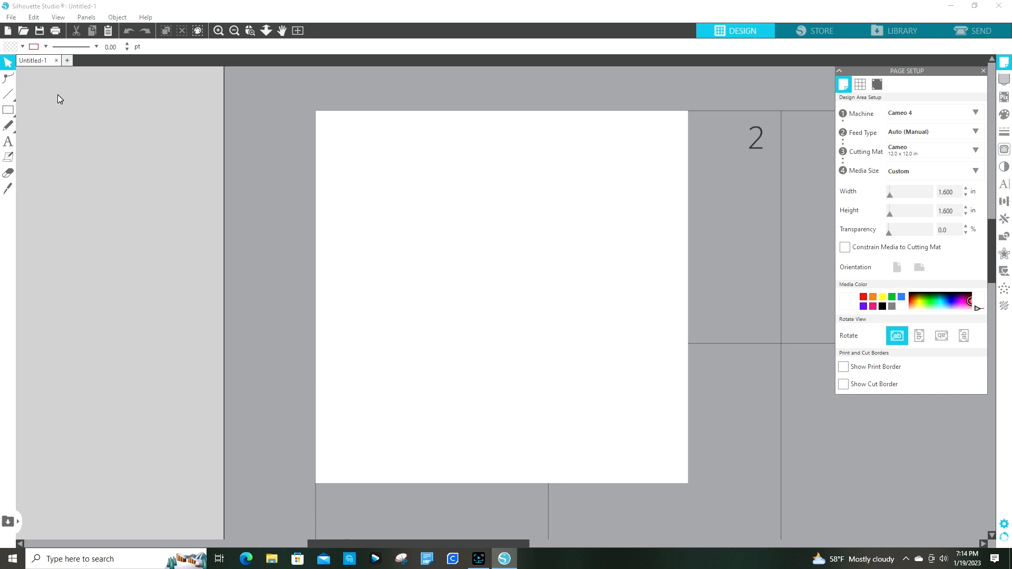
- Draw an ellipse about 1.60 in wide and 1.58 in high that fills the white page
mouse_move(8, 109)
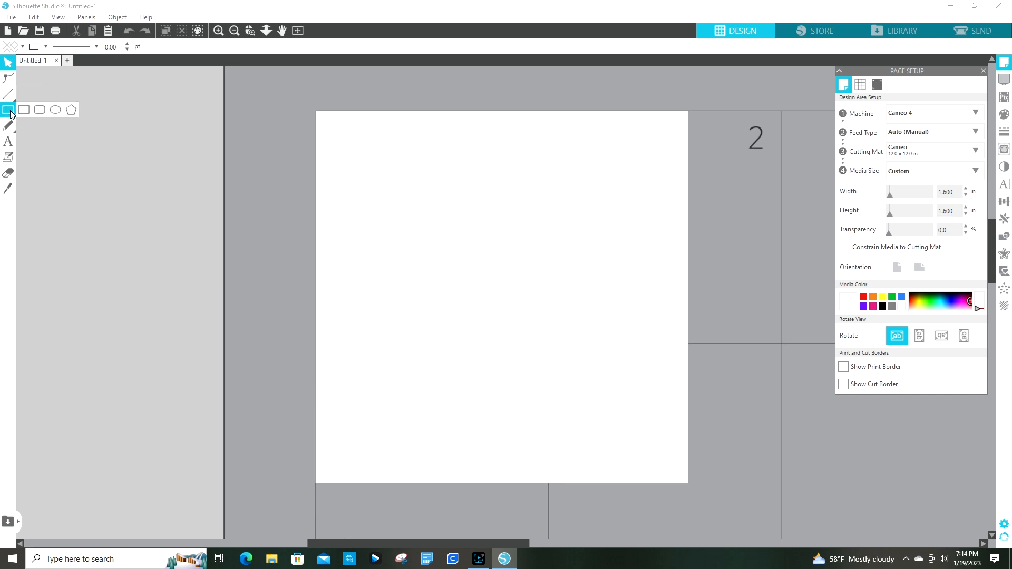
left_click(55, 110)
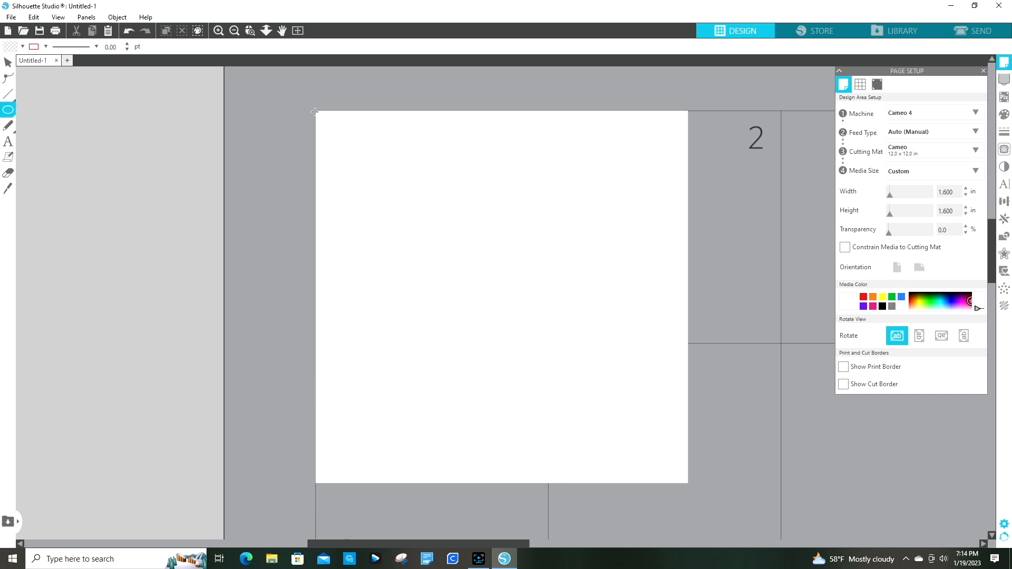
left_click_drag(316, 112, 689, 479)
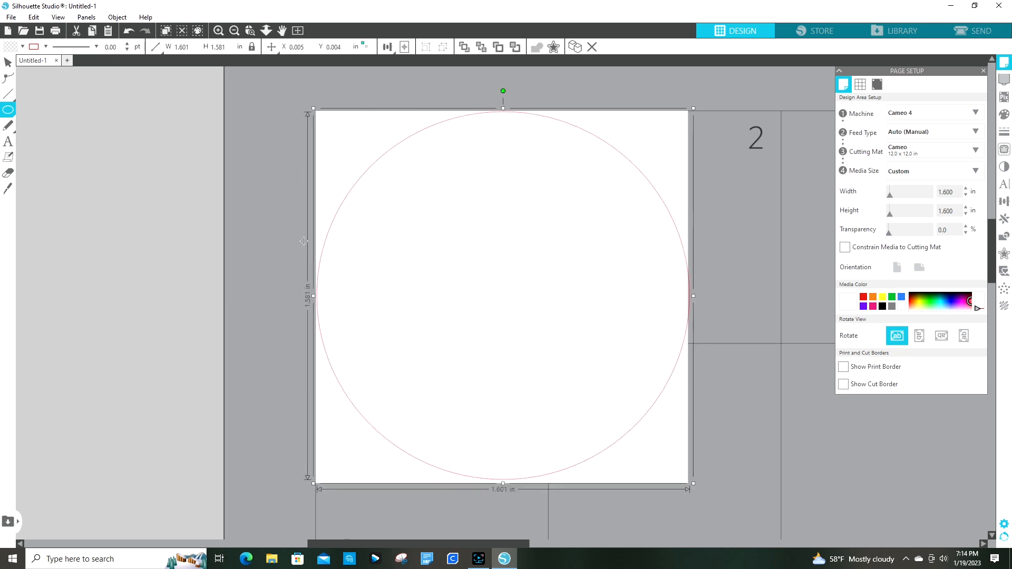
- Set the ellipse's height and width to 1.5 in to make a circle
left_click(231, 47)
type("1.5")
left_click(185, 47)
type("1.")
key("Return")
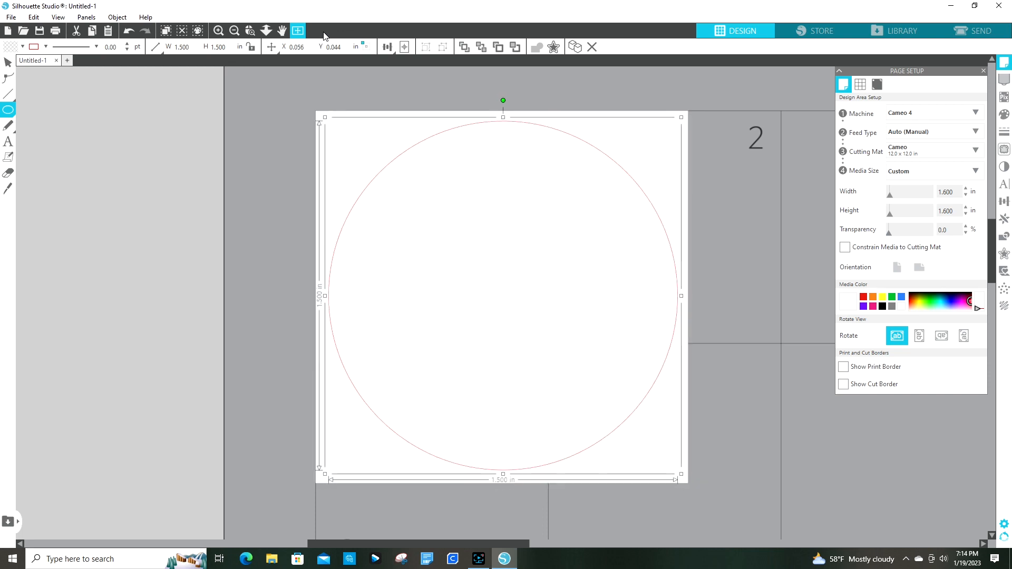
- Center the circle on the page and deselect it
left_click(8, 62)
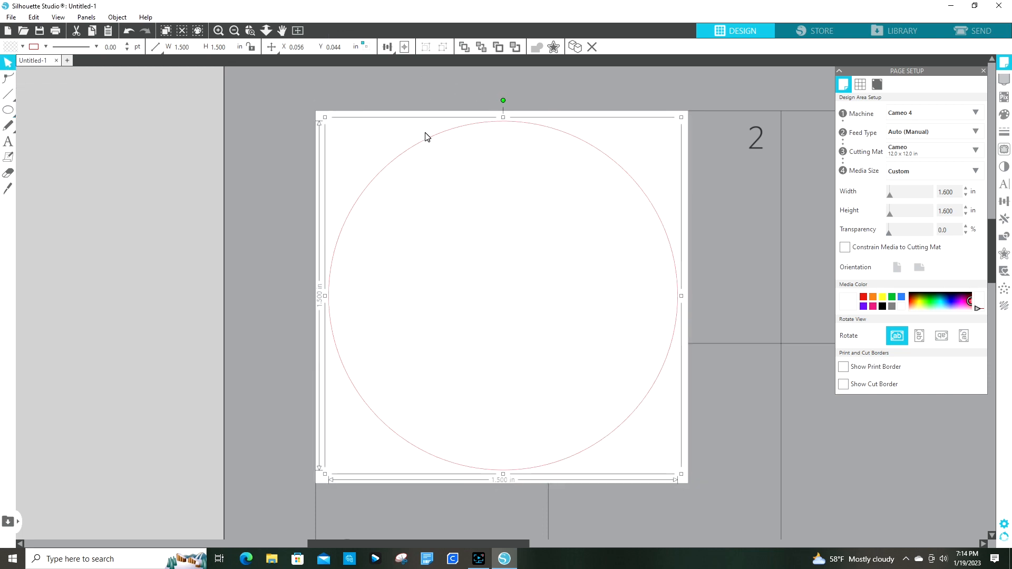
left_click(301, 199)
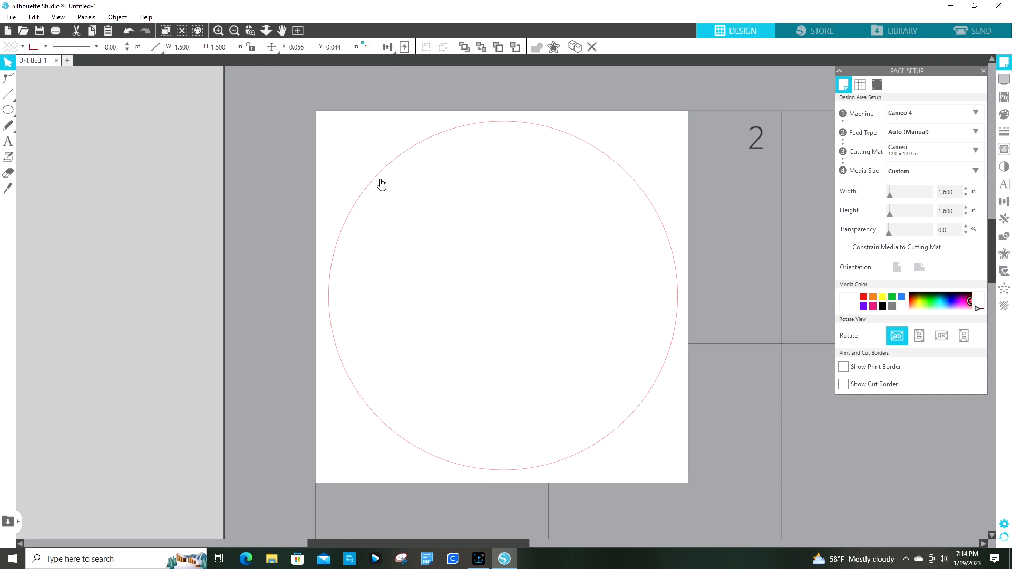
left_click(409, 152)
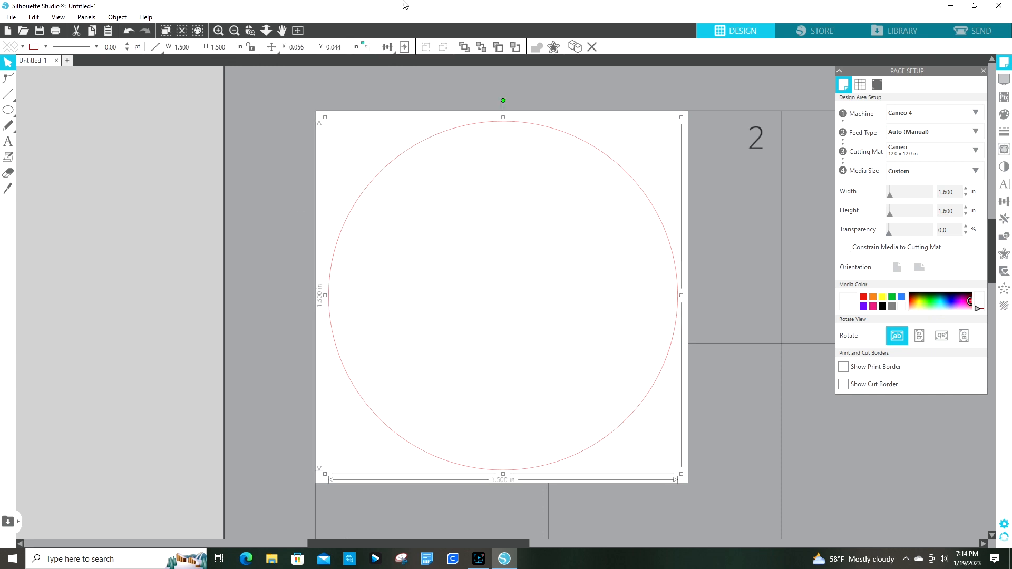
left_click(399, 47)
left_click(731, 282)
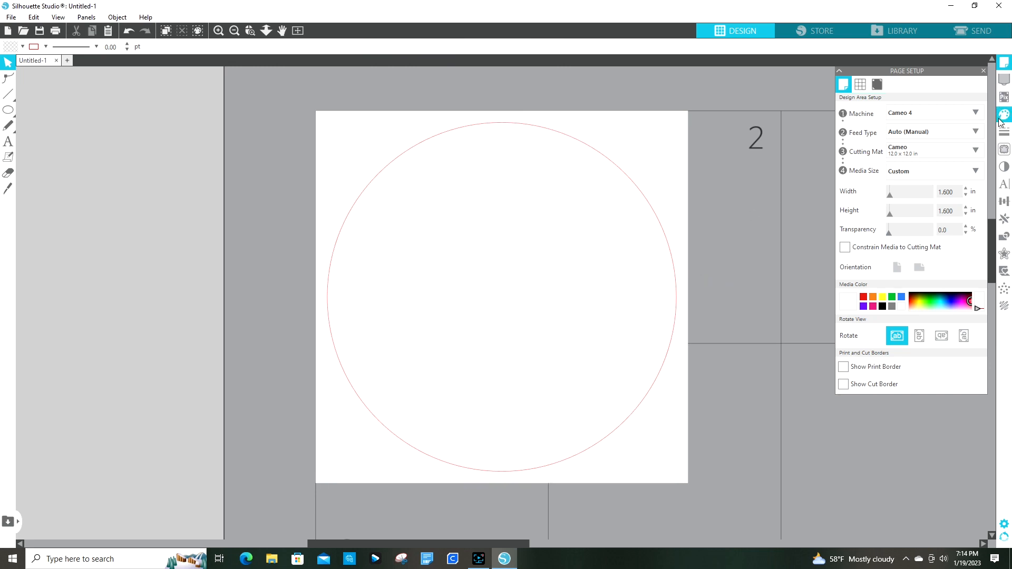
- Show the pattern fill options for the circle and find the custom Patterns at the end of the list
left_click(636, 189)
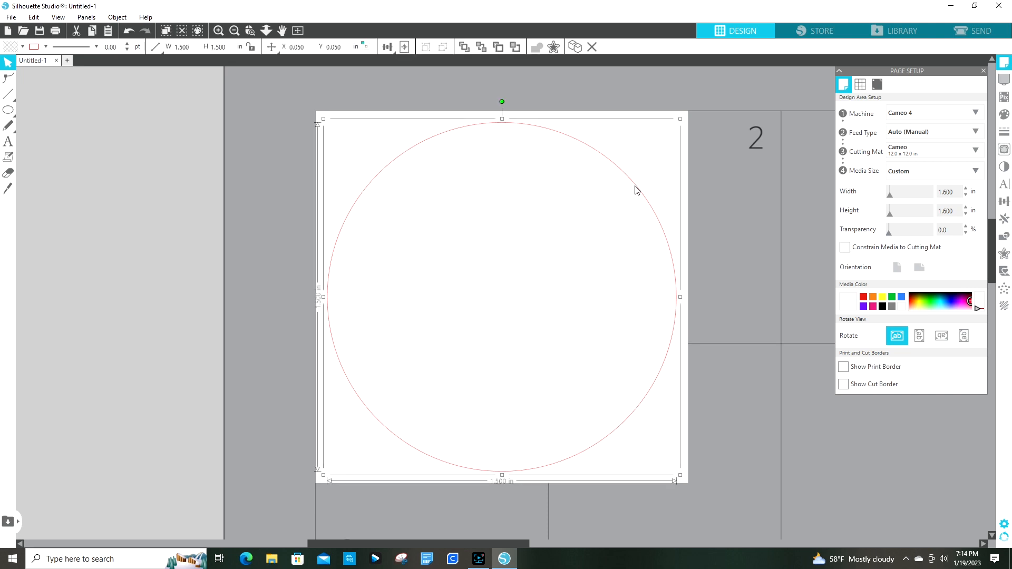
left_click(1003, 115)
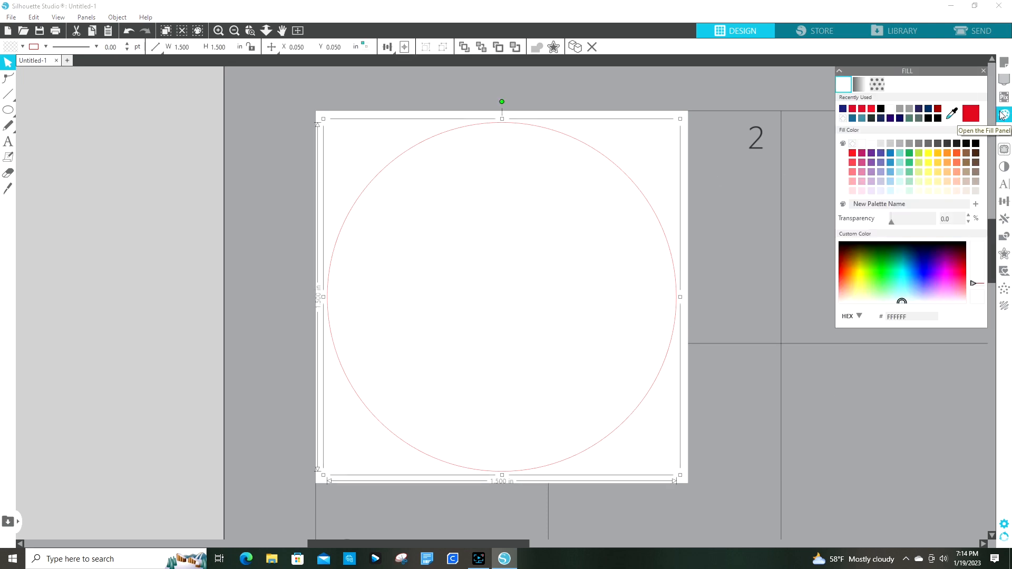
left_click(876, 84)
scroll(911, 166, "down", 5)
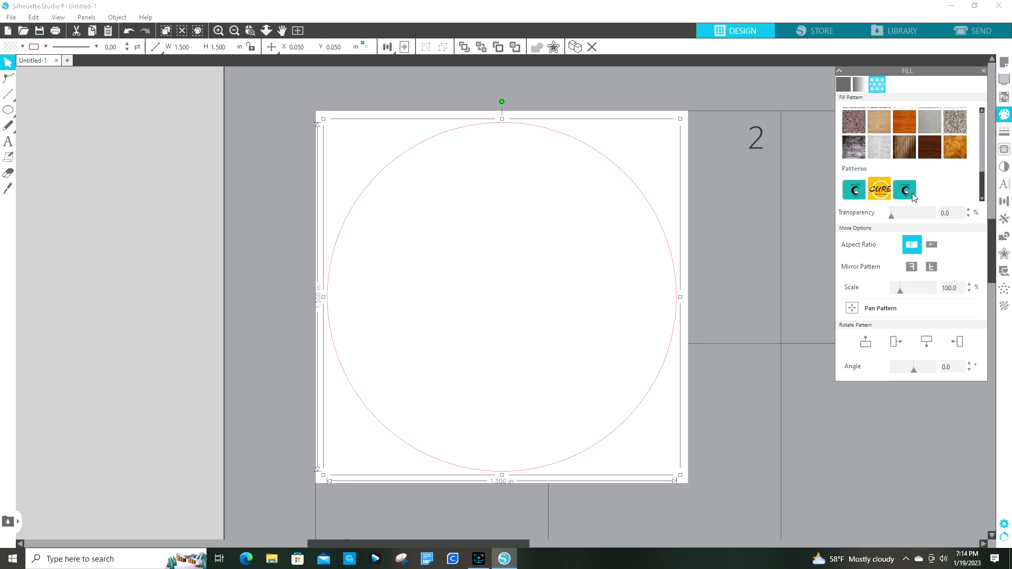
left_click(11, 18)
mouse_move(55, 140)
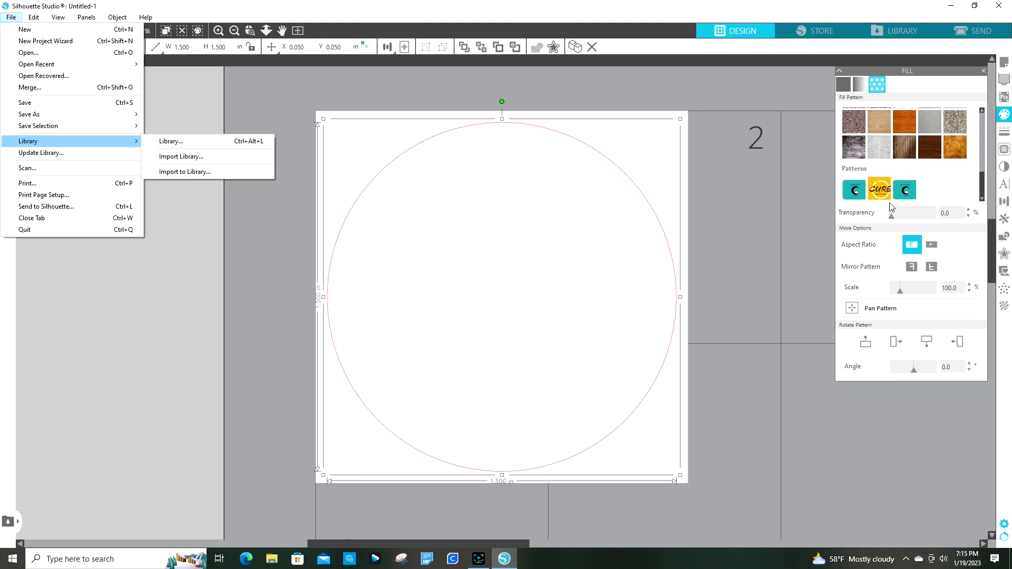
left_click(940, 192)
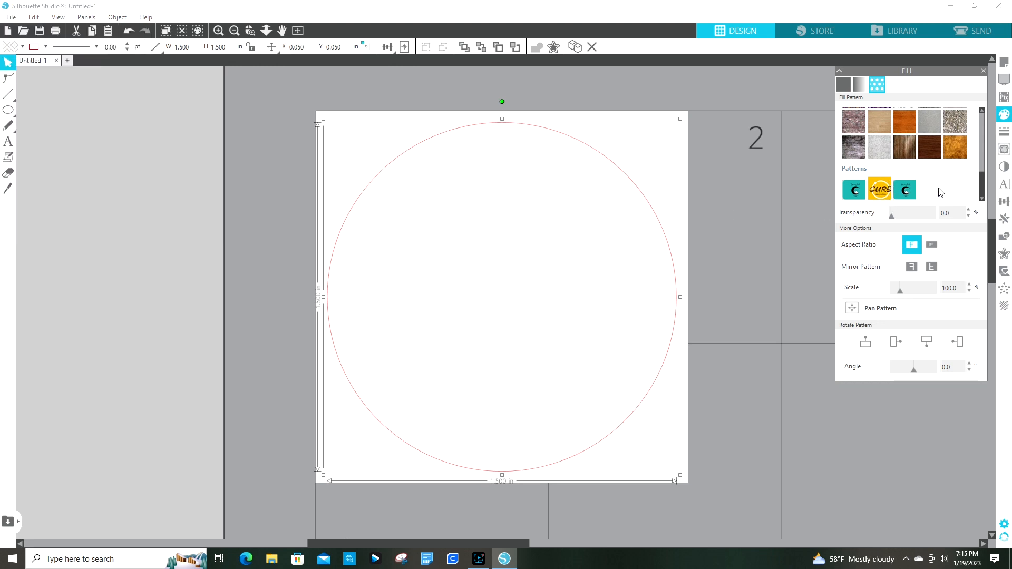
- Fill the circle with the yellow Cure logo pattern and scale the pattern to 106%
left_click(881, 189)
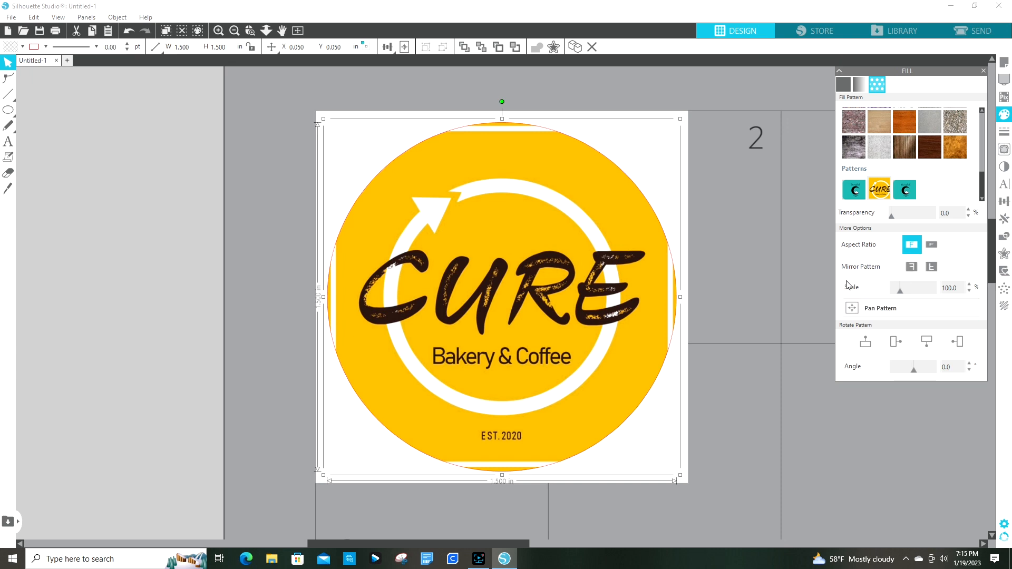
left_click(970, 284)
left_click(970, 285)
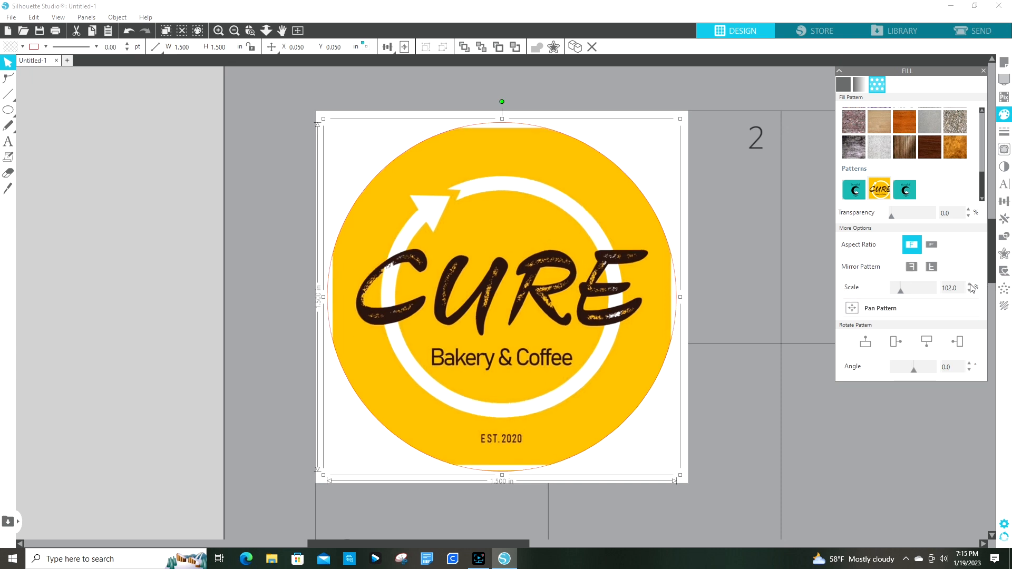
left_click(970, 285)
left_click(970, 285)
left_click(971, 285)
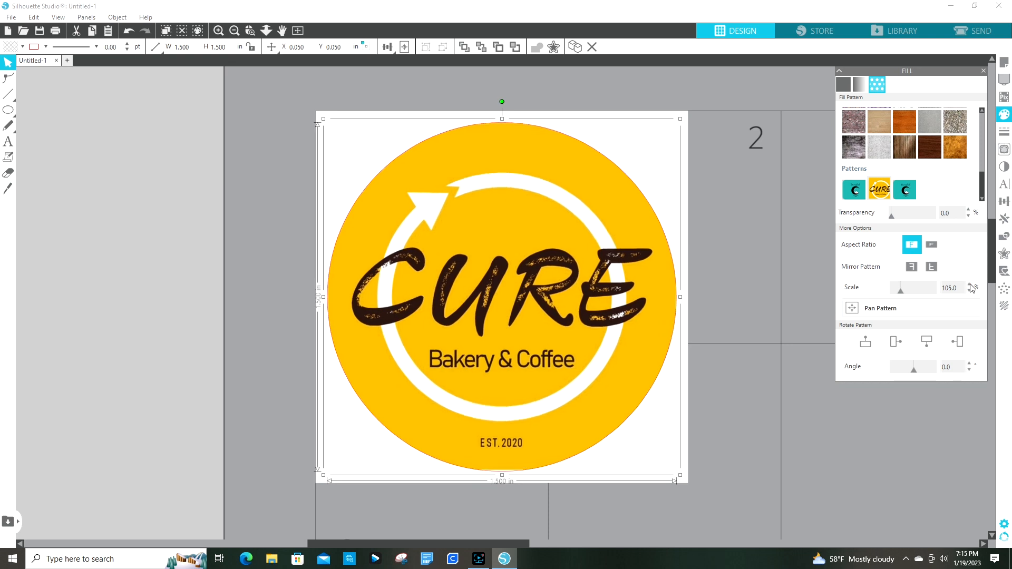
left_click(970, 286)
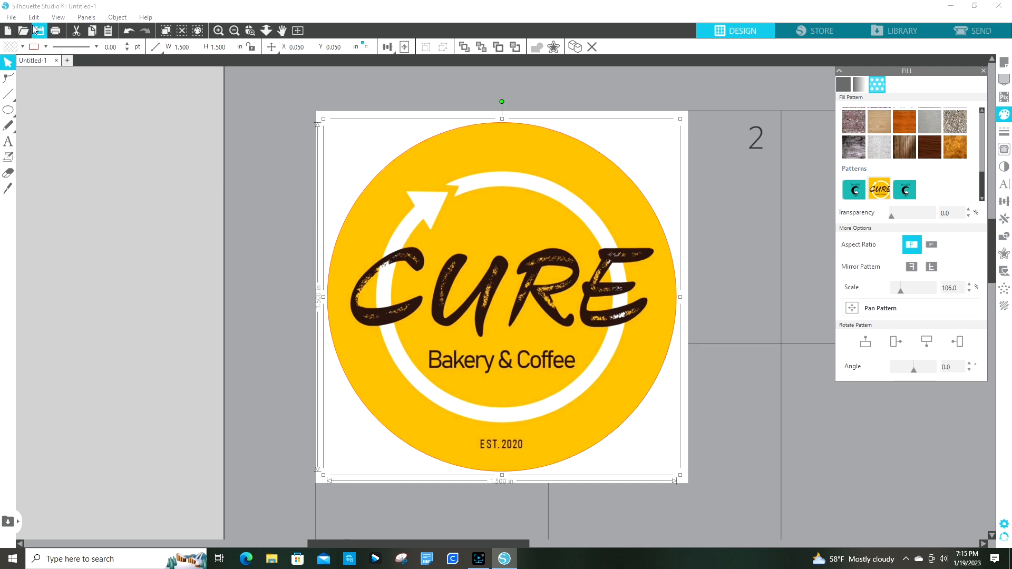
- Save the design in the Cure Bakery folder as "NEW Color Corrected - Approved color 1.5 inch circle"
left_click(11, 17)
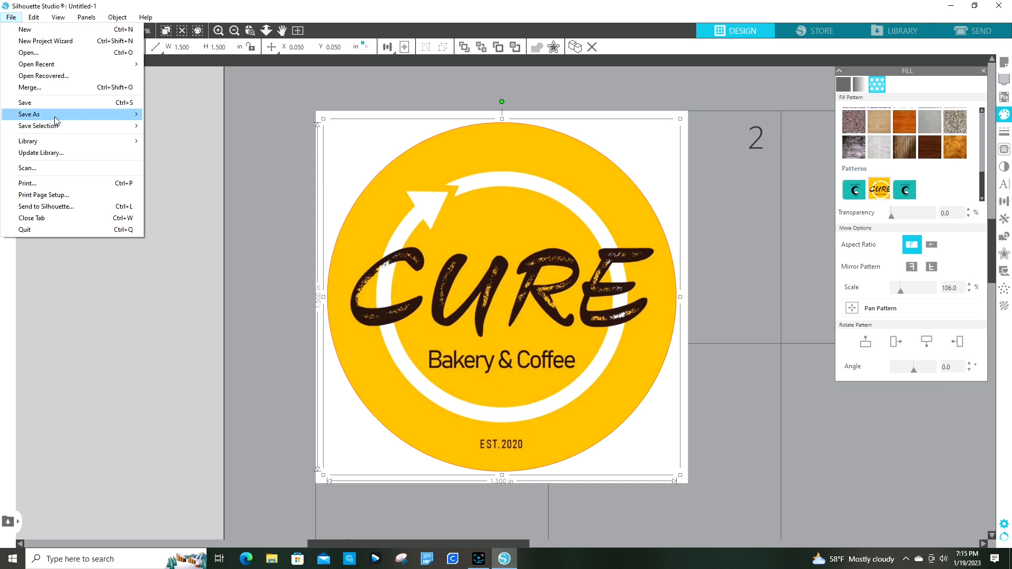
mouse_move(58, 116)
left_click(172, 114)
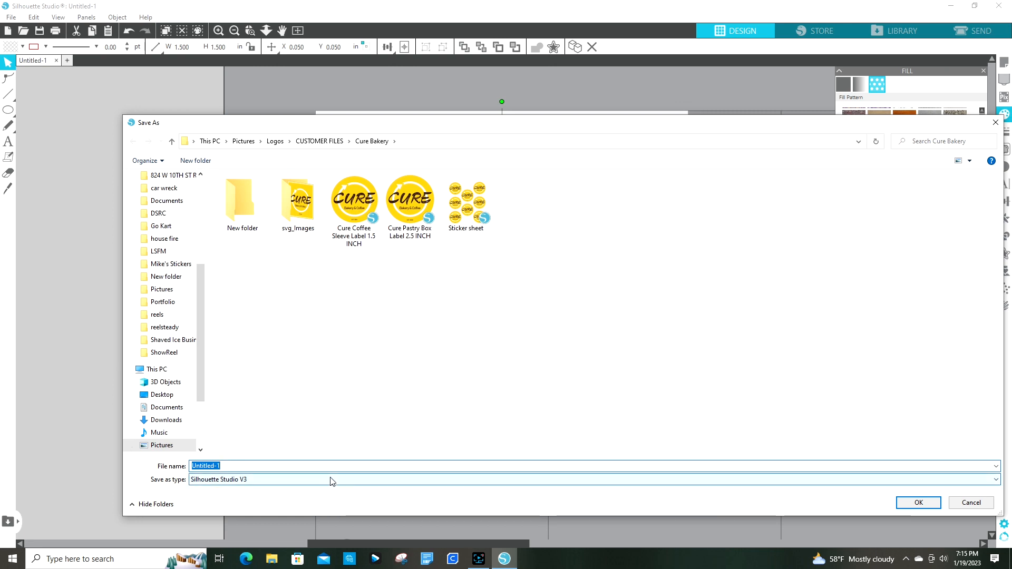
type("New")
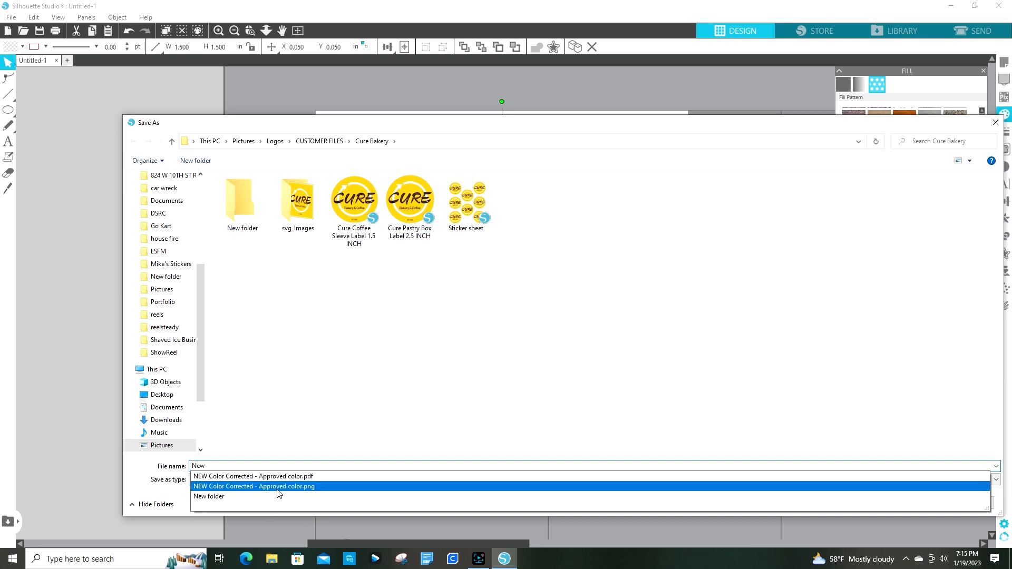
left_click(281, 477)
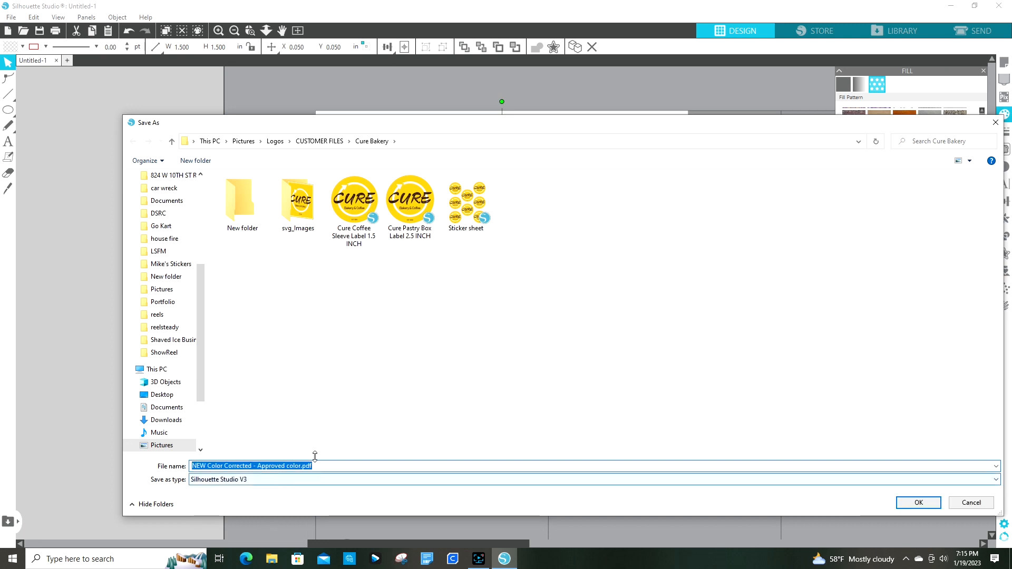
left_click(359, 466)
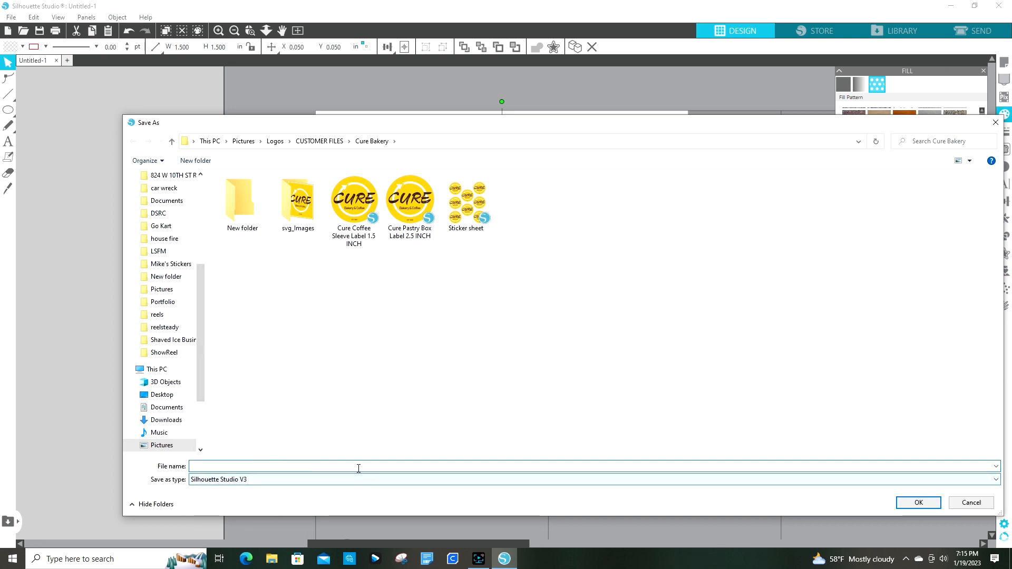
key("BackSpace")
key("BackSpace")
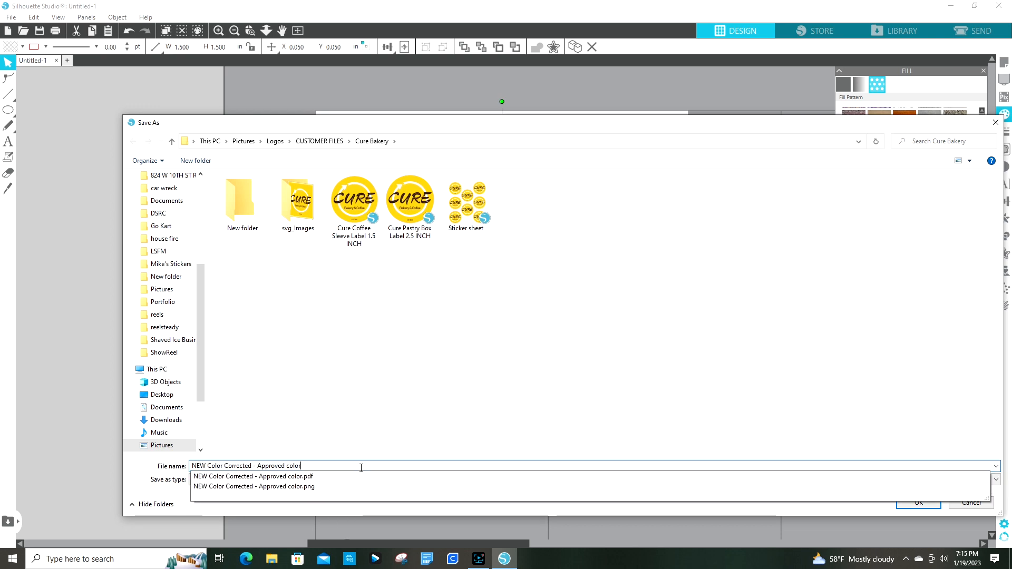
type("1")
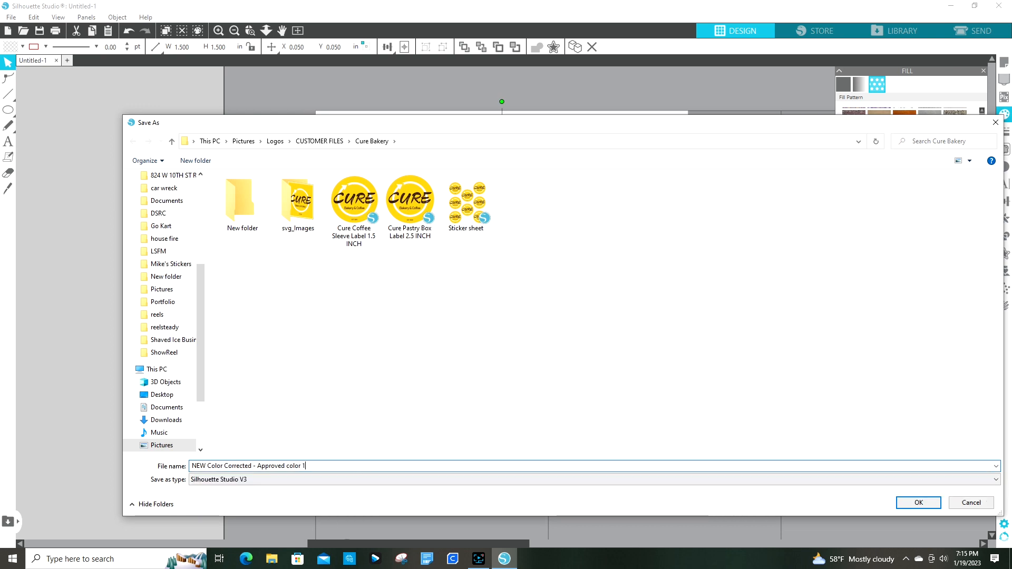
type(".5 inch ")
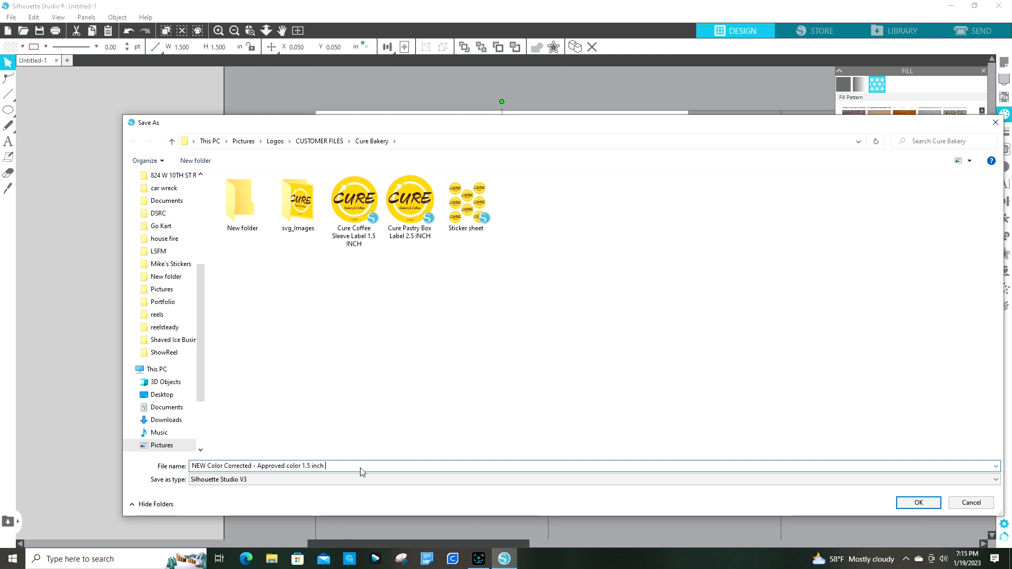
type("circle")
left_click(918, 502)
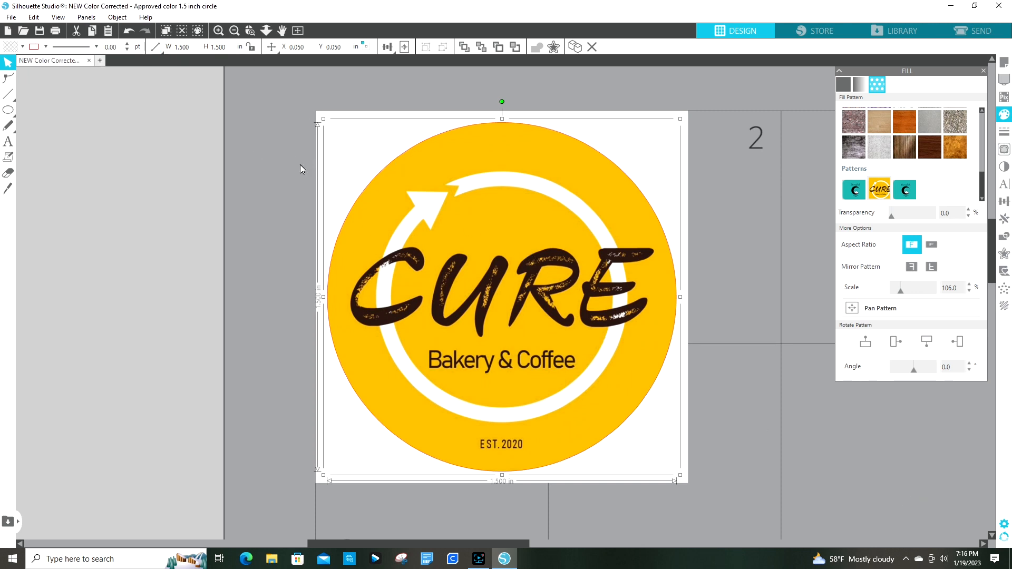
- Copy the logo-filled circle and create a new blank document
right_click(408, 201)
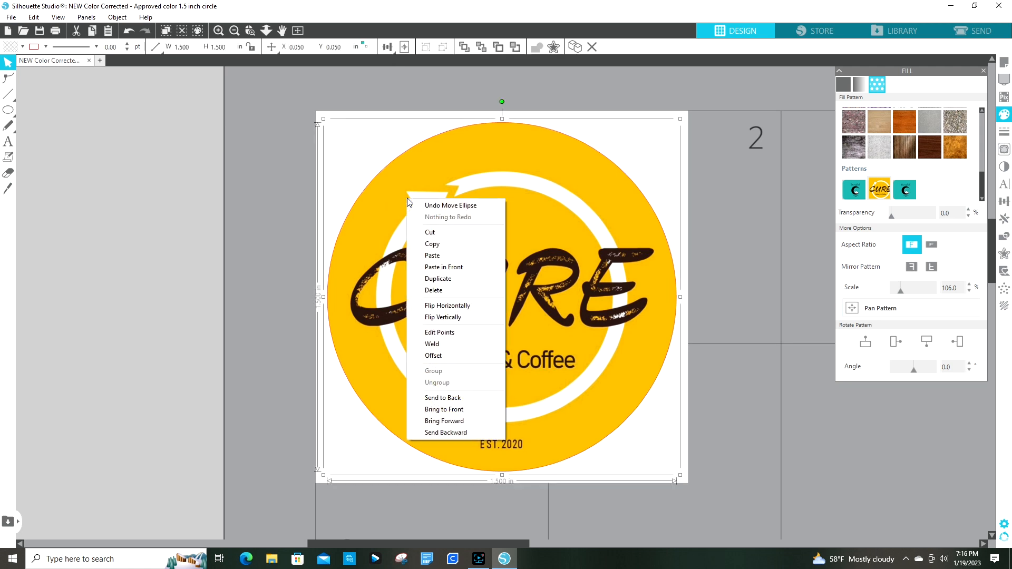
left_click(434, 245)
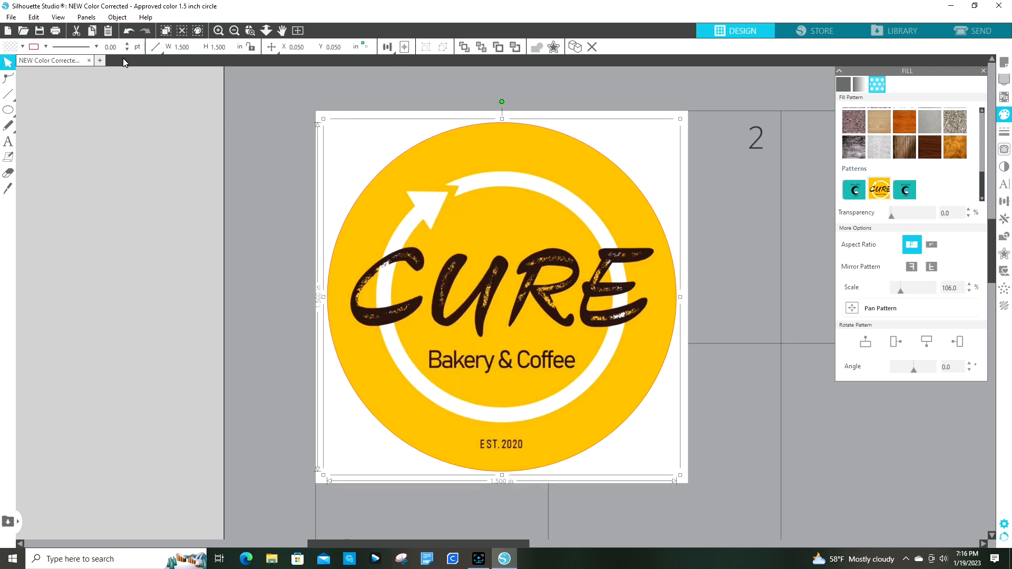
left_click(100, 60)
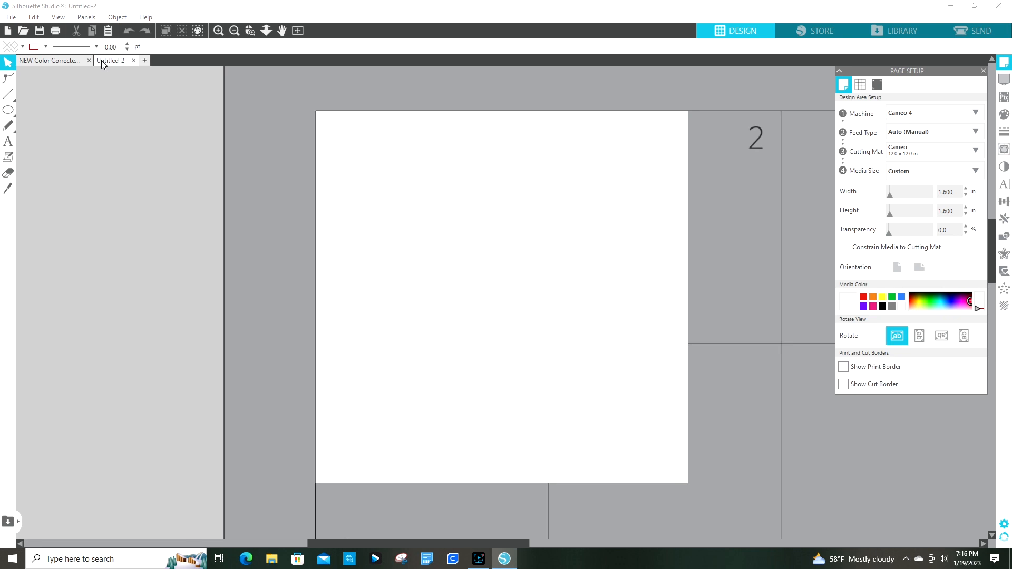
- Set the new document's custom media size to 2.6 in wide and 2.6 in high
double_click(953, 190)
type("2.6")
key("Tab")
type("2")
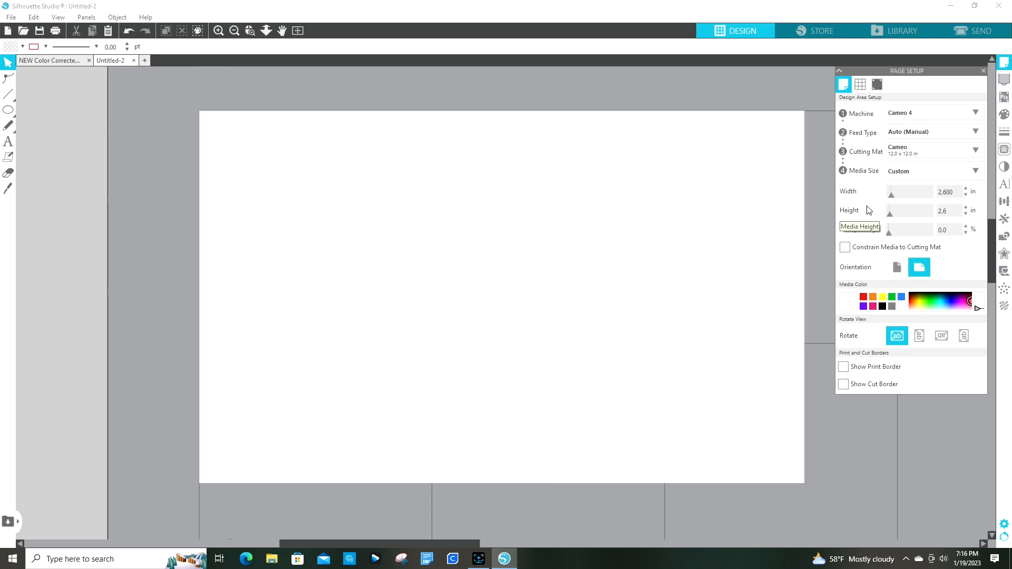
key("Return")
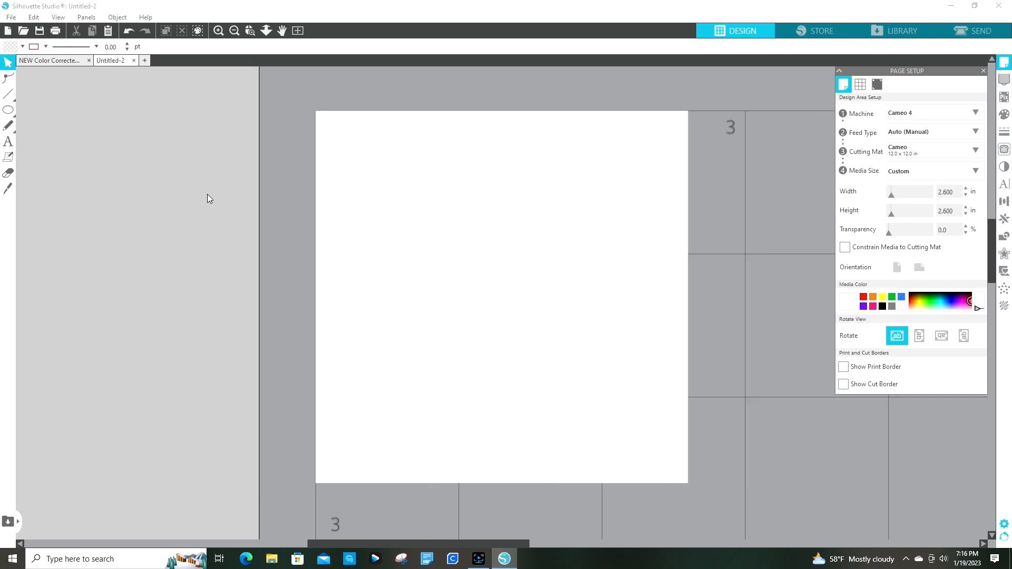
- Paste the copied logo circle onto the 2.6 in page and resize it to 2.5 in wide and 2.5 in high
right_click(406, 227)
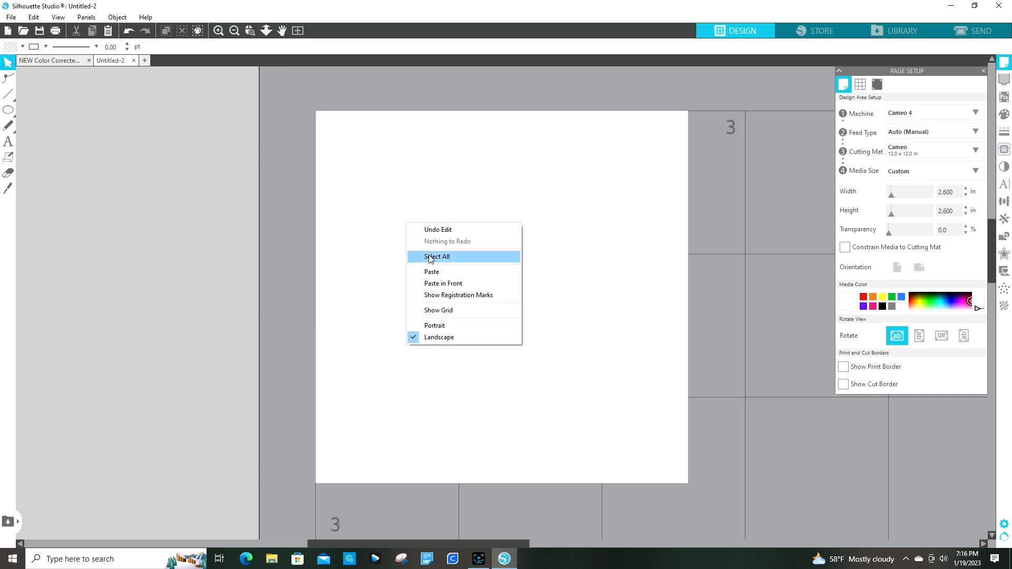
left_click(432, 271)
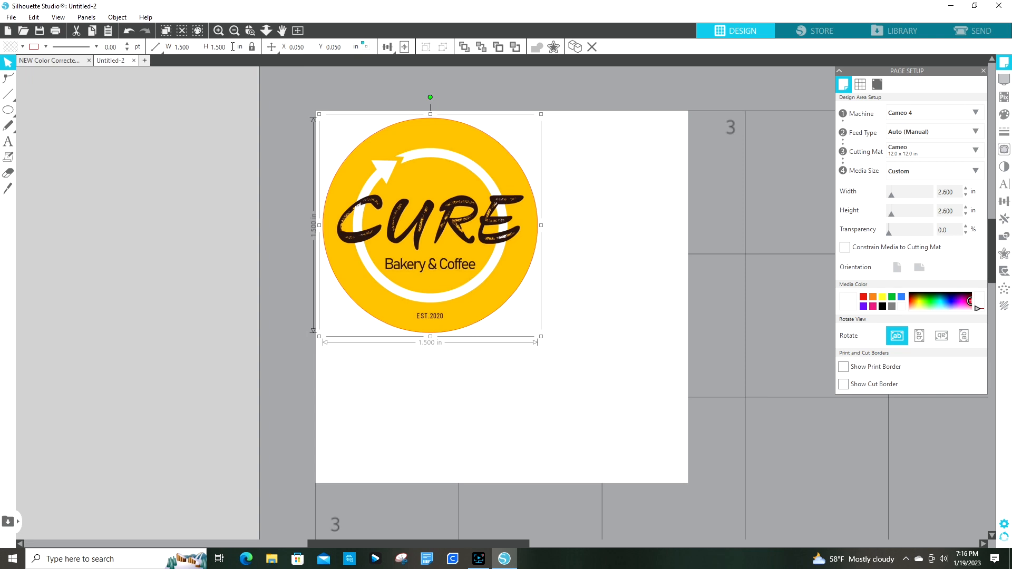
left_click_drag(231, 47, 208, 48)
type("2.")
left_click(231, 49)
type("2")
left_click(197, 45)
left_click_drag(196, 46, 142, 46)
type("2.500")
key("Return")
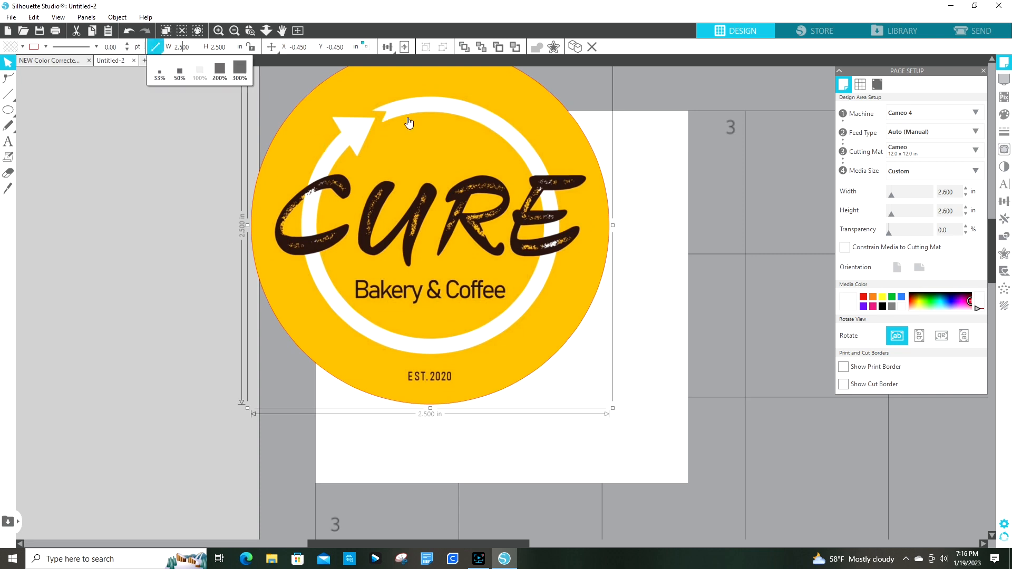
- Center the enlarged logo circle on the page and deselect it
left_click(405, 47)
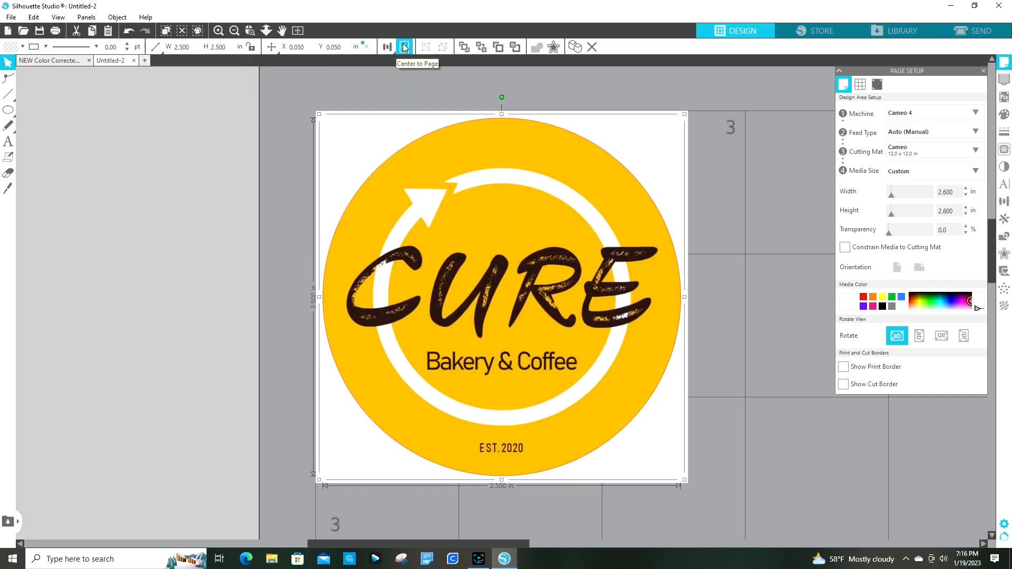
left_click(726, 211)
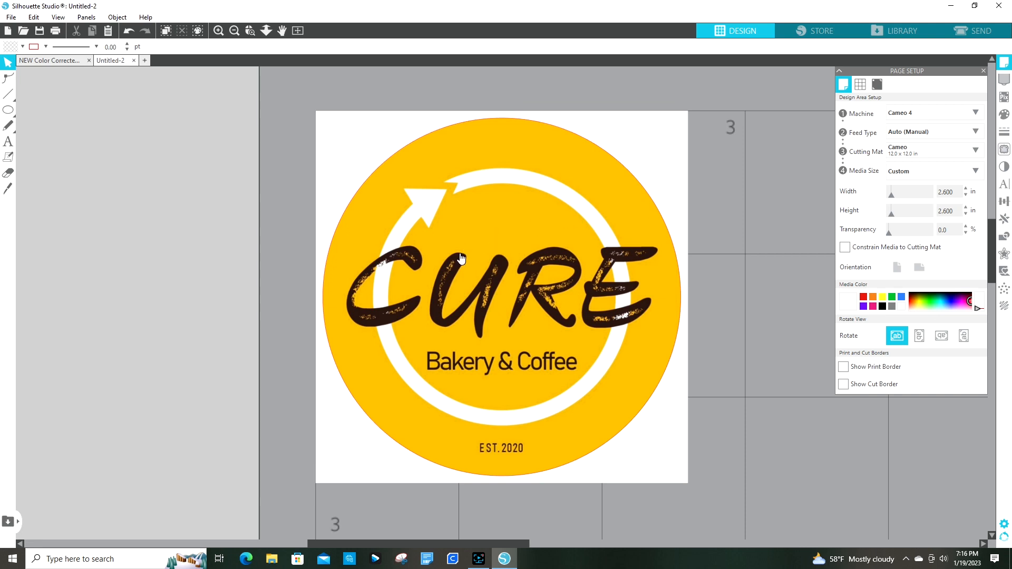
- Preview how the 2.5 in logo circle sits on the print page, then close the preview without printing
left_click(473, 204)
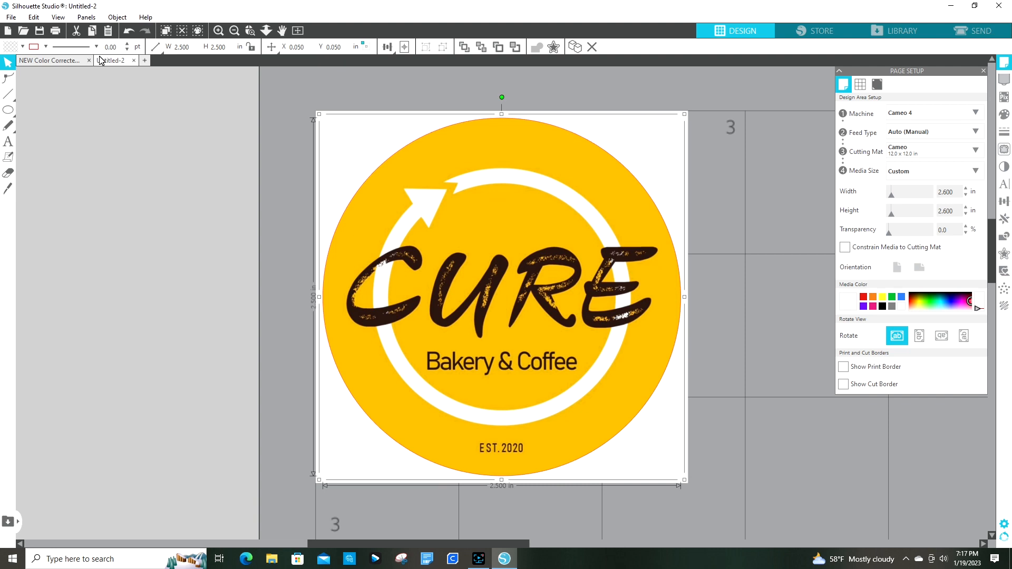
left_click(56, 32)
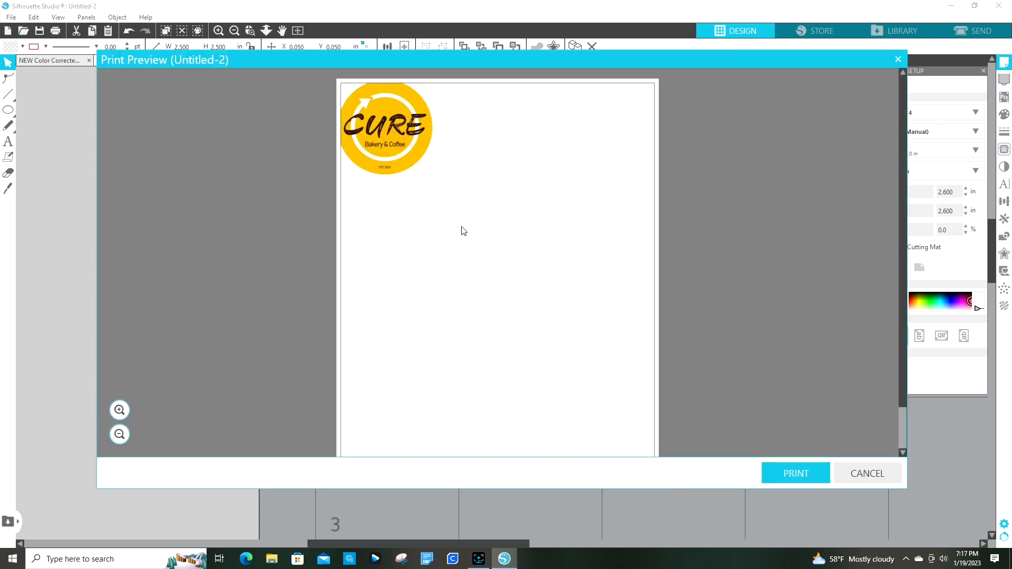
left_click(893, 469)
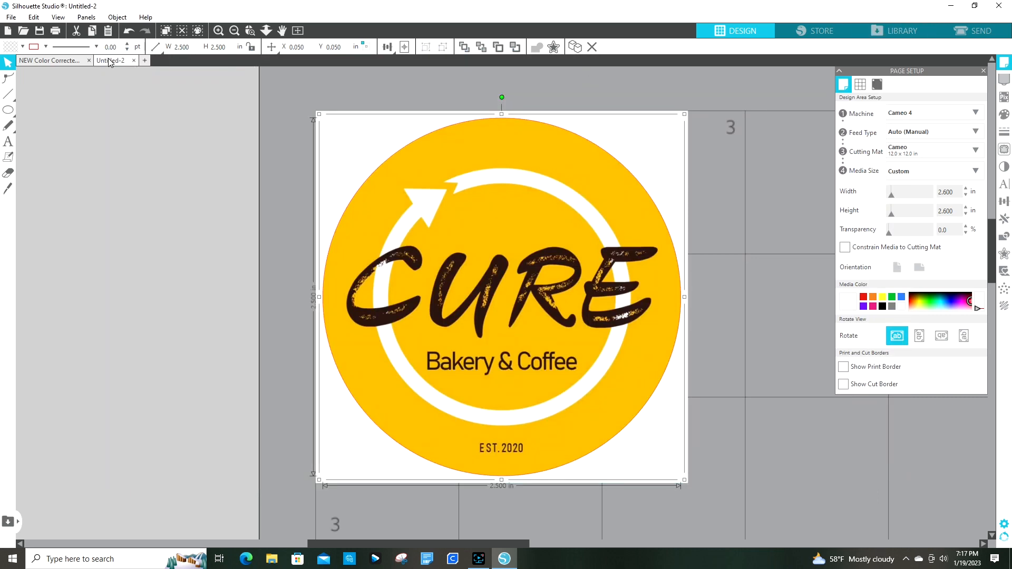
- Save the design in the Cure Bakery folder as "NEW Color Corrected - Approved color 2.5 inch circle" and close that document
left_click(12, 18)
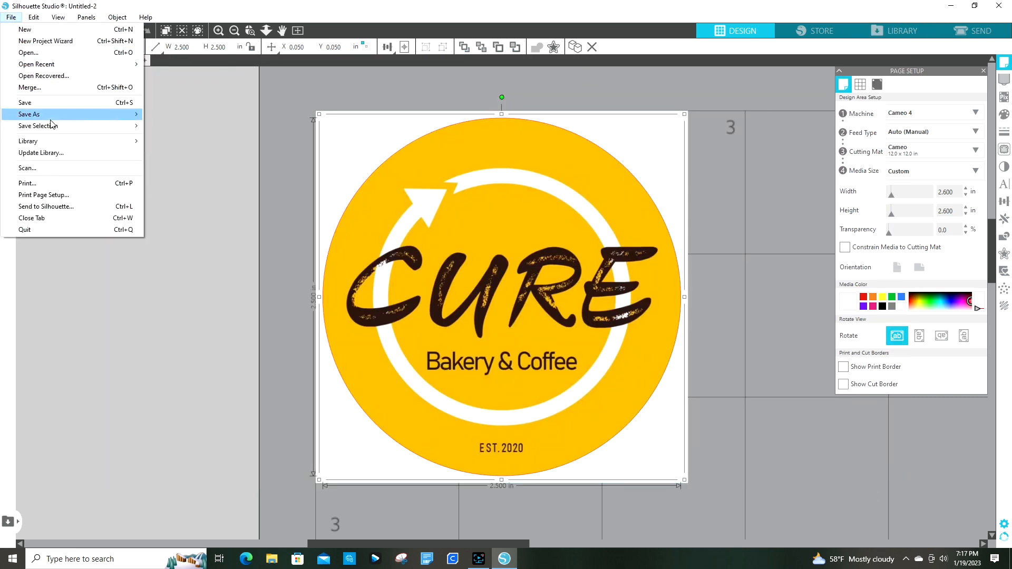
mouse_move(52, 115)
left_click(226, 117)
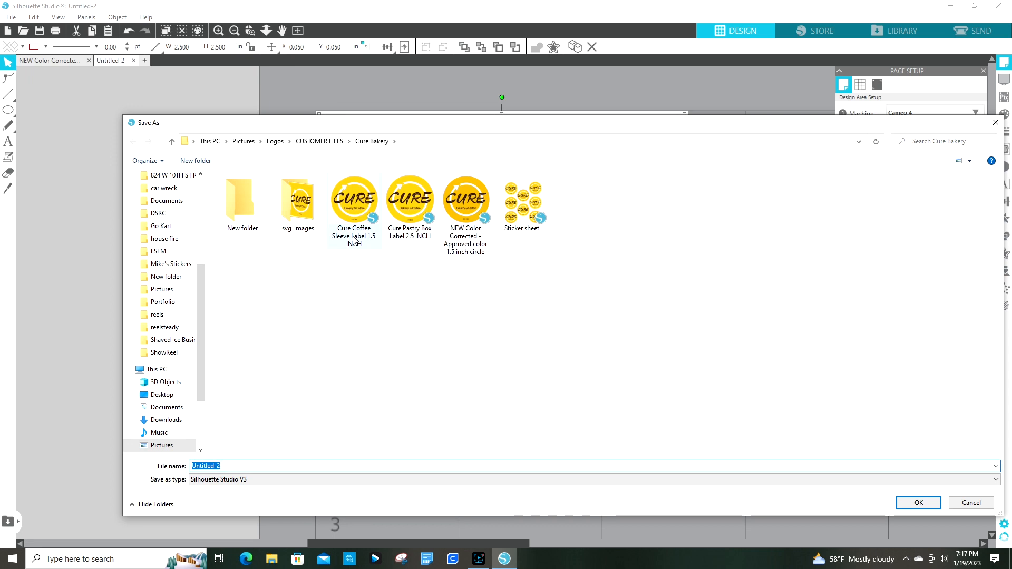
left_click(464, 245)
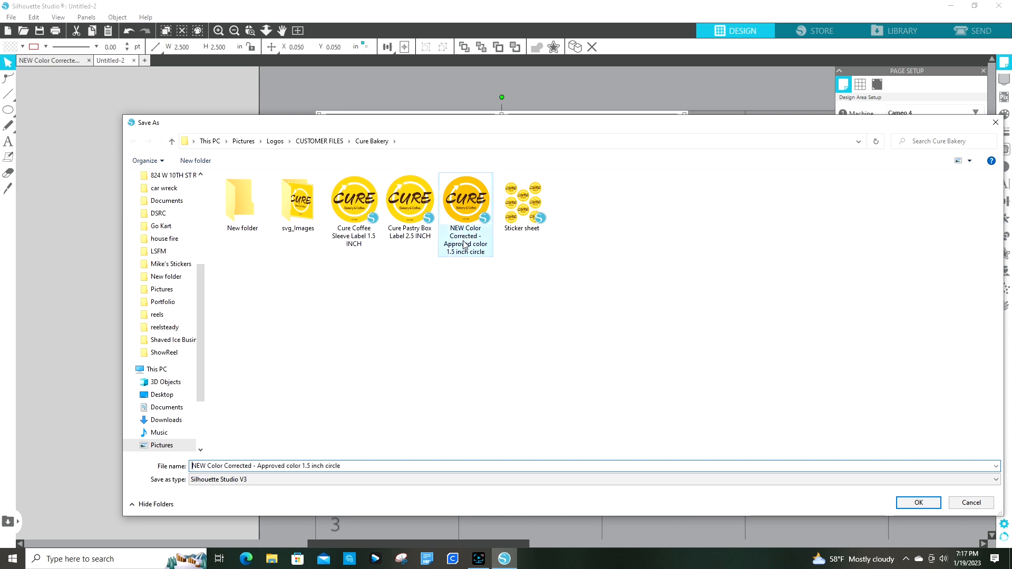
left_click(369, 465)
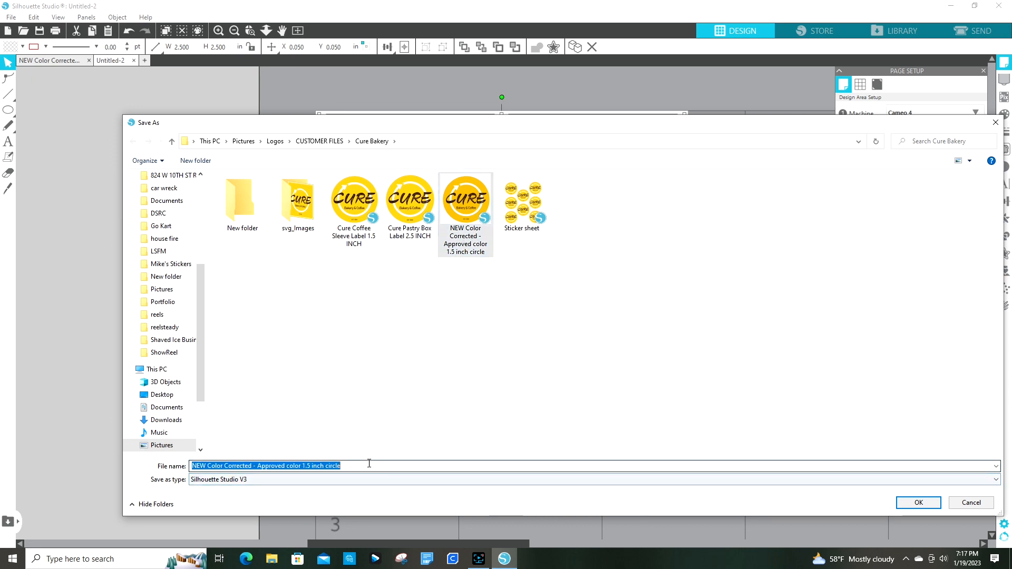
left_click(369, 465)
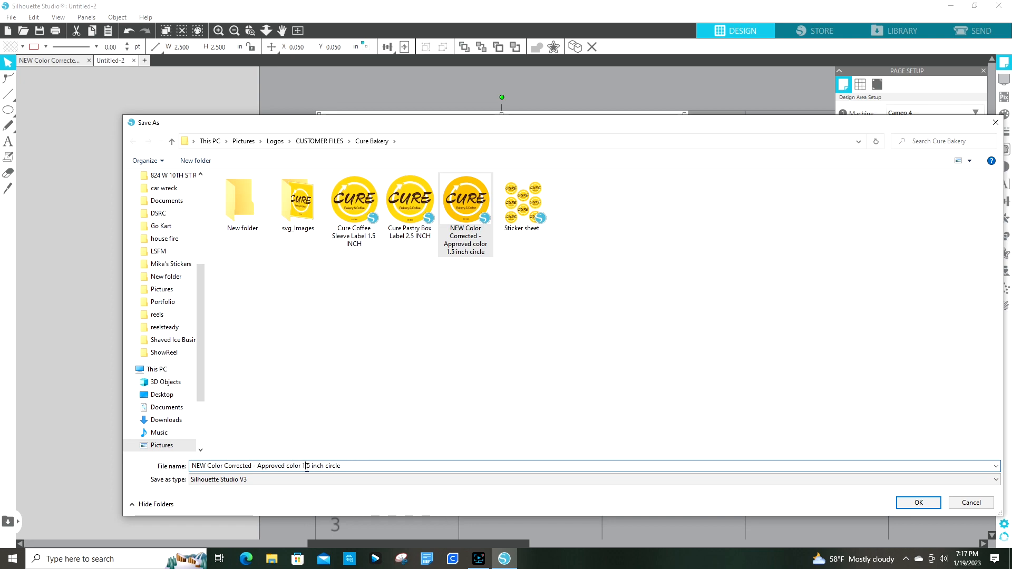
key("BackSpace")
type("2")
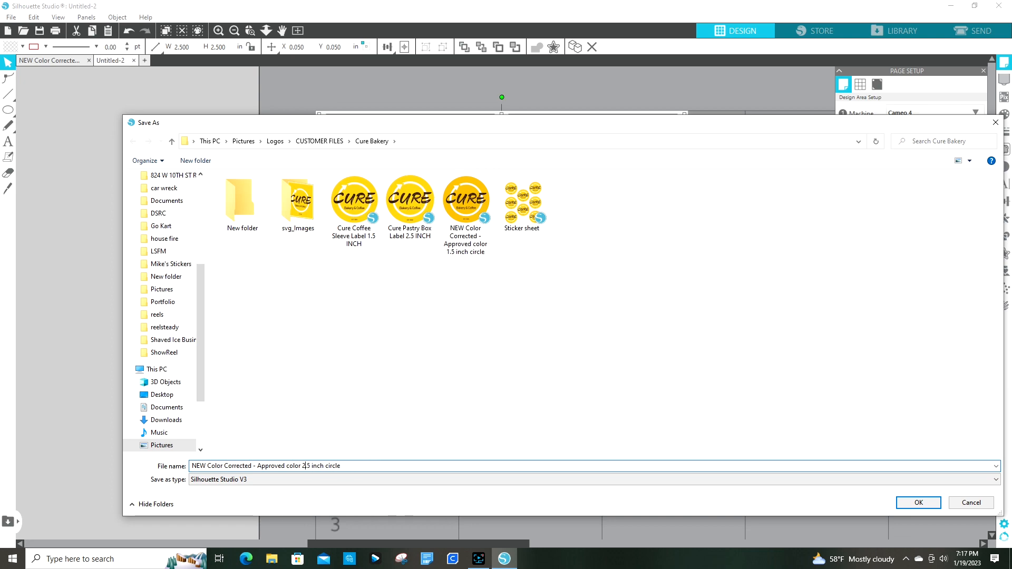
left_click(931, 501)
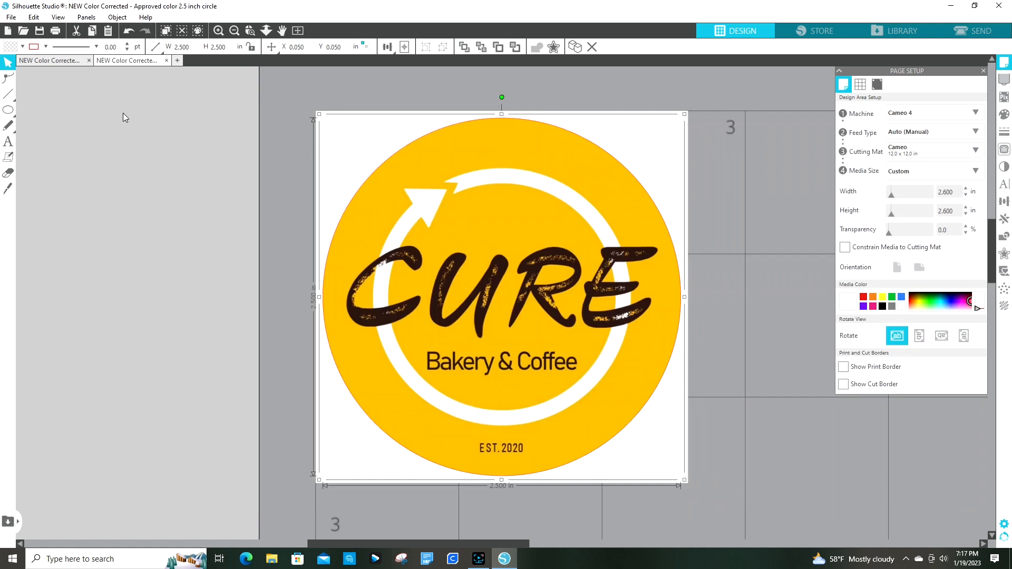
left_click(167, 60)
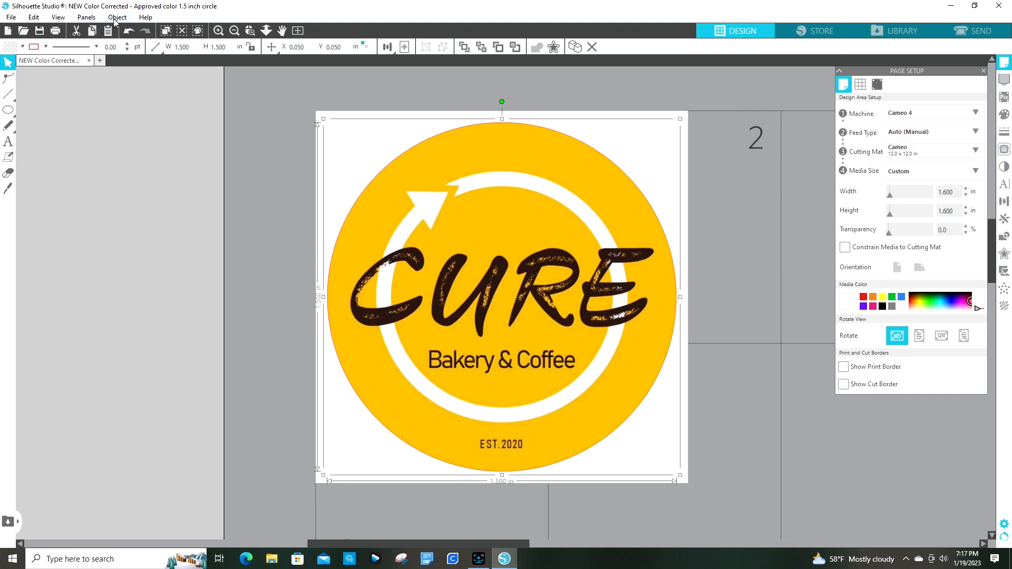
- Set the EPSON CW-C6500Au printer's media to "Cure Bakery 1.5 inch circles" and leave the print setup without printing
left_click(56, 32)
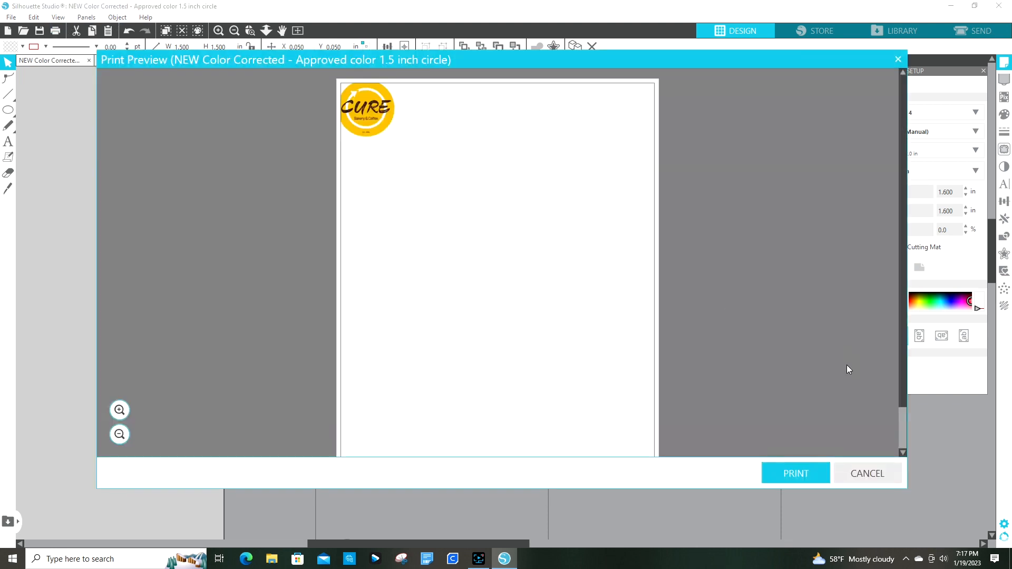
left_click(784, 479)
left_click(181, 112)
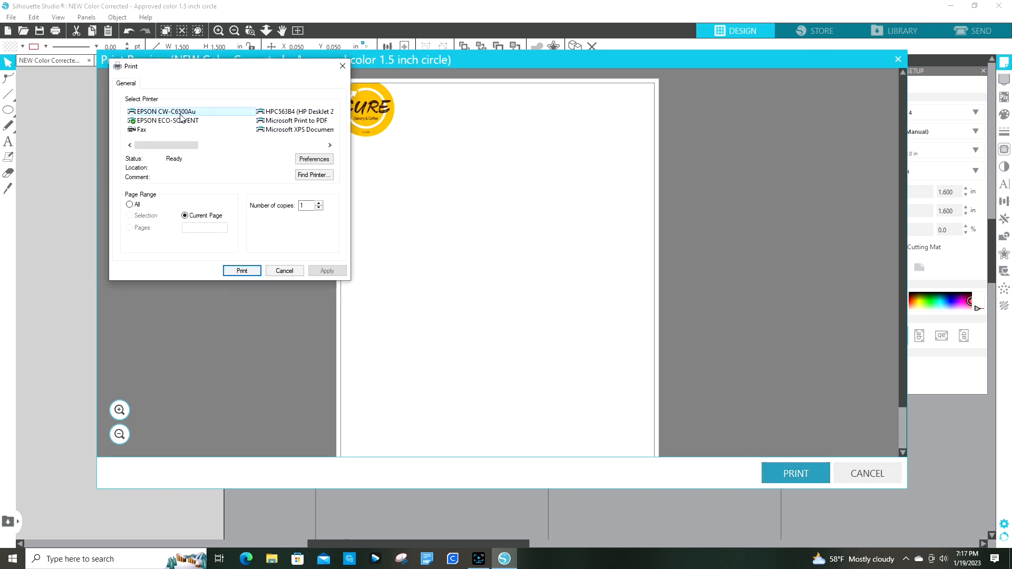
left_click(321, 159)
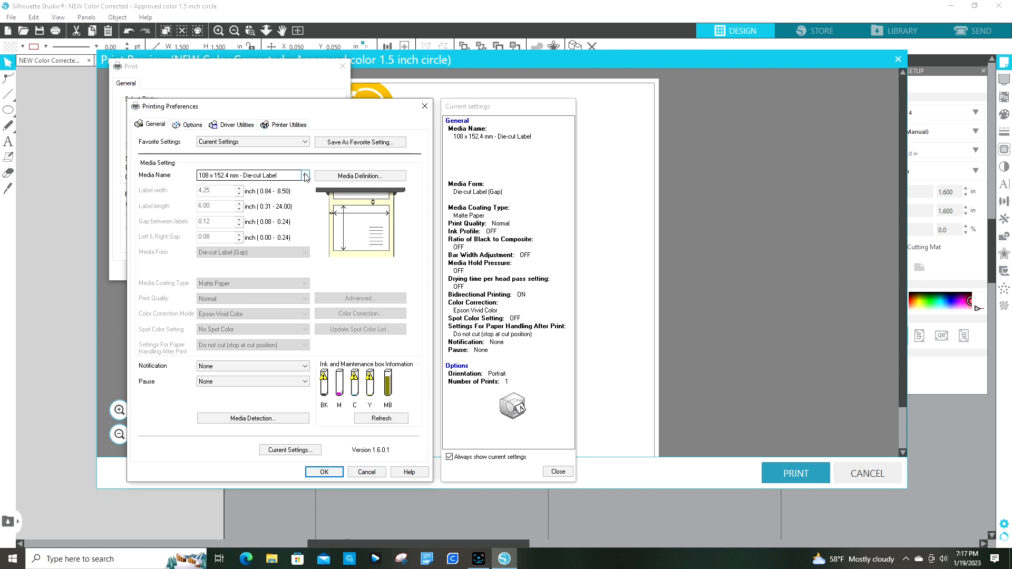
left_click(305, 176)
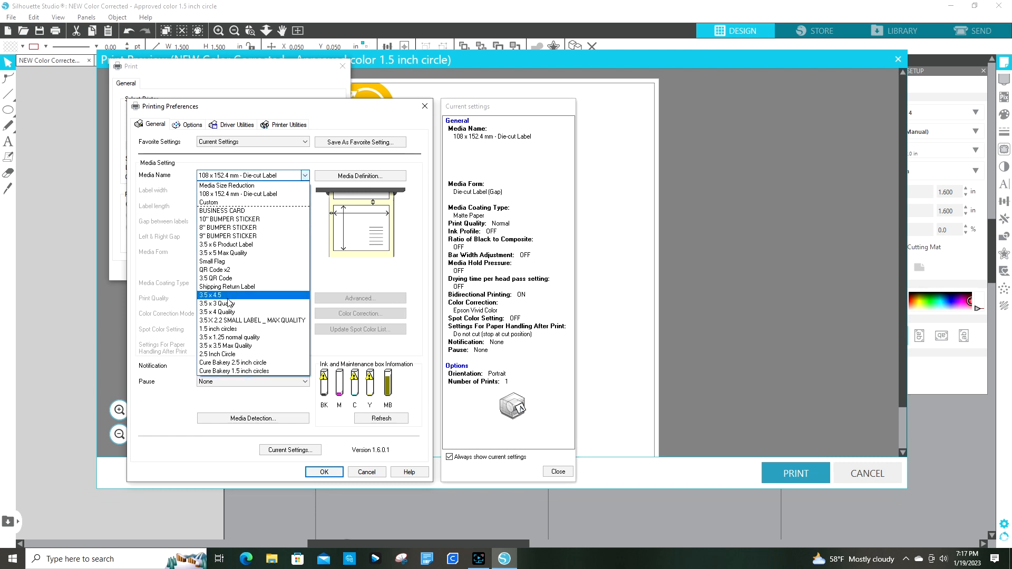
left_click(256, 372)
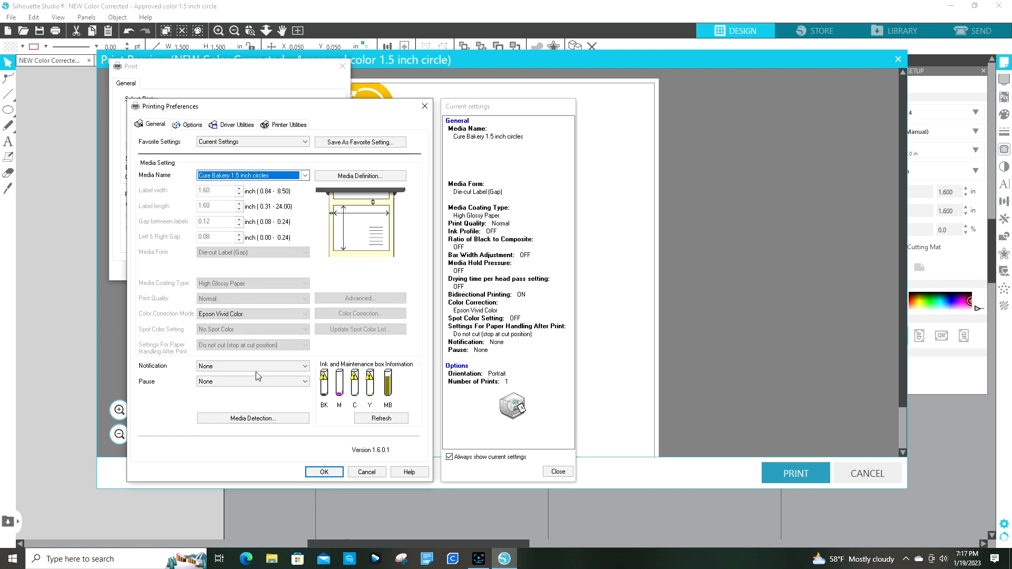
left_click(324, 473)
left_click(331, 273)
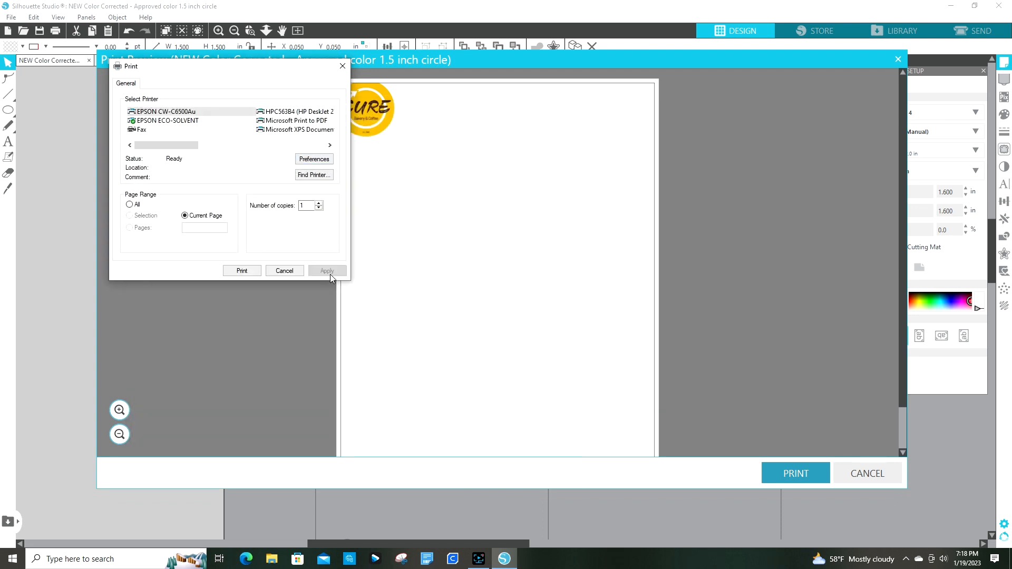
left_click(343, 66)
left_click(868, 473)
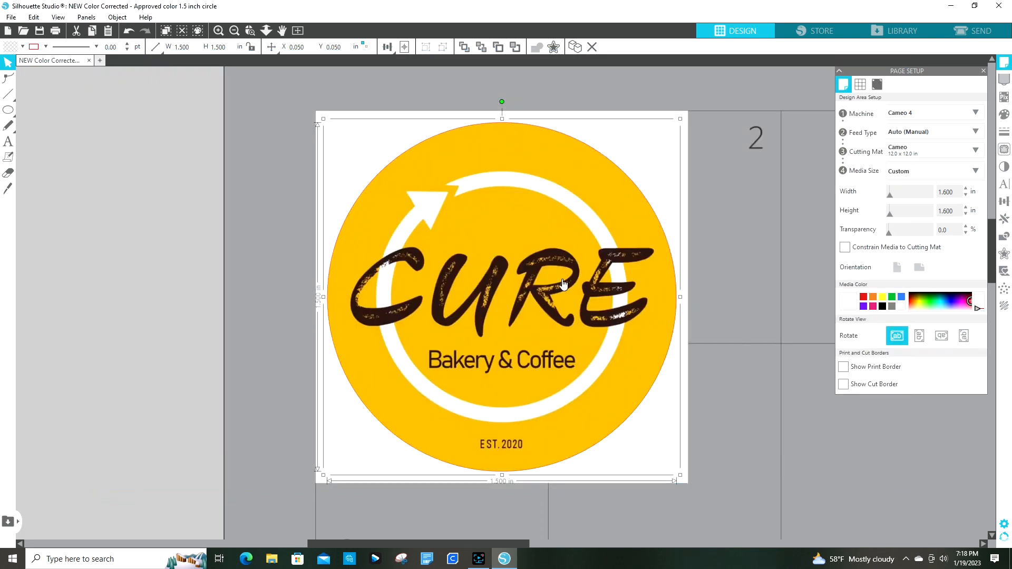
- Reopen the print setup for the 1.5 inch circle, check the printer's media preferences and set the number of copies to 3
left_click(56, 31)
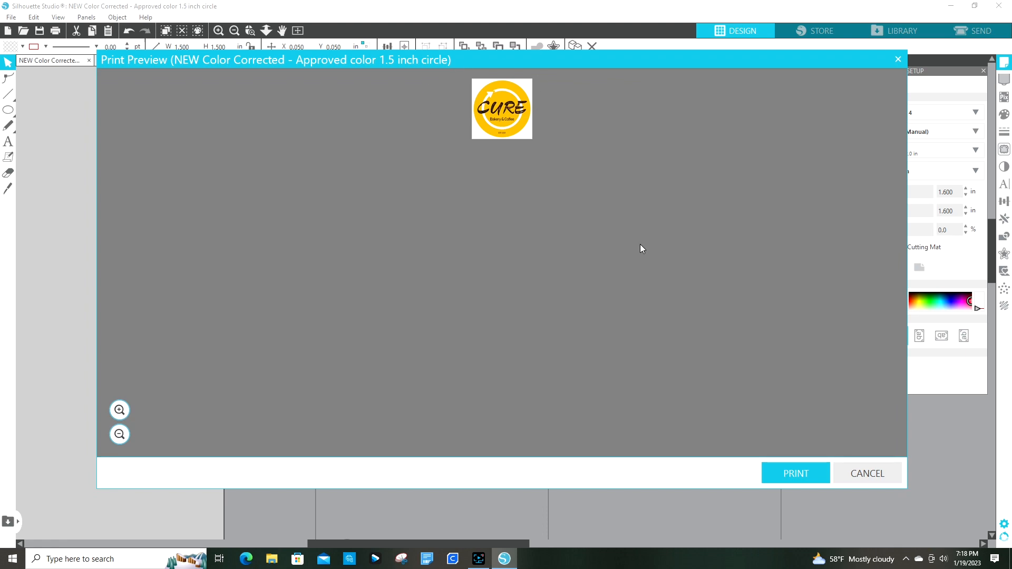
left_click(779, 465)
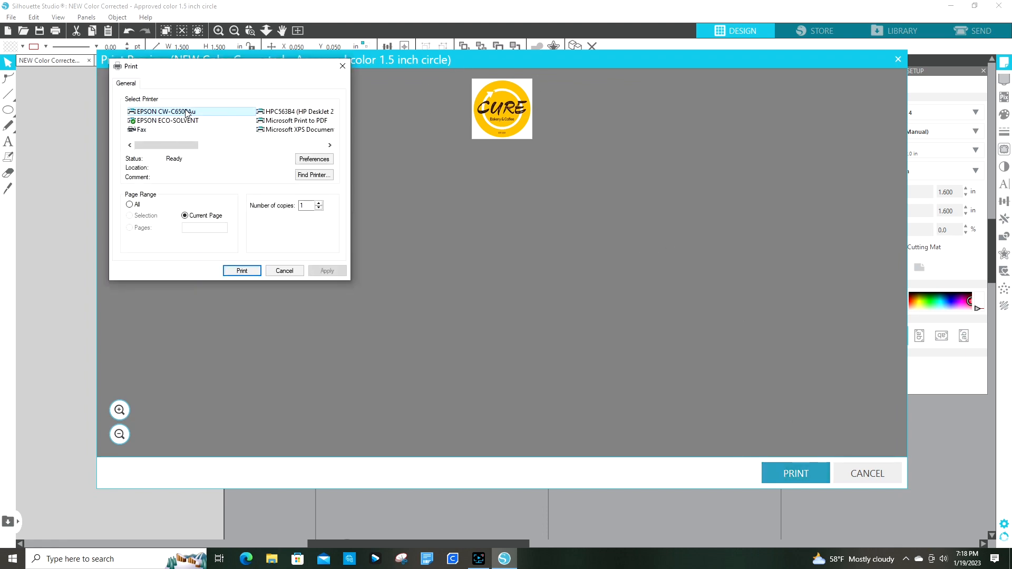
left_click(302, 159)
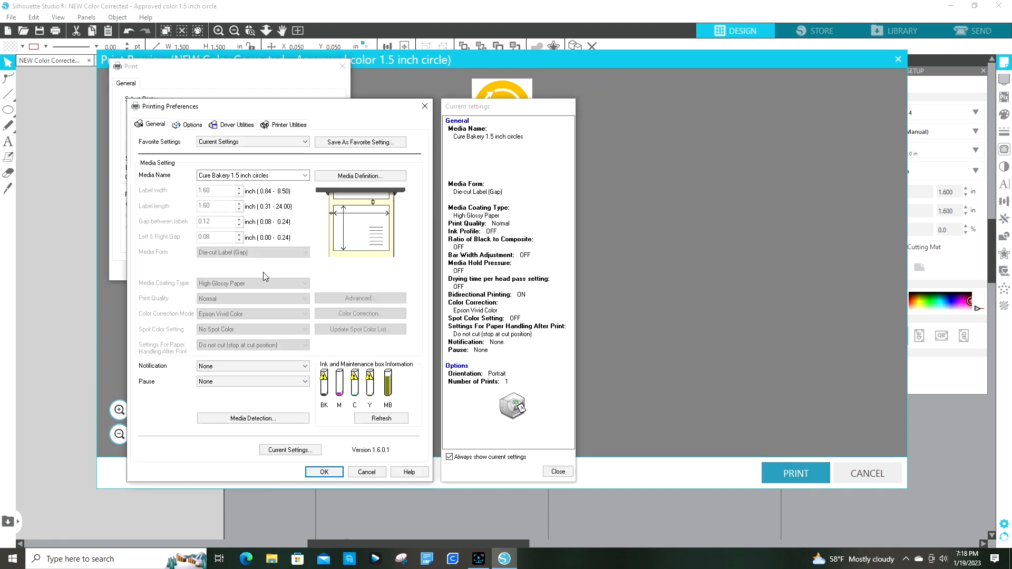
left_click(324, 472)
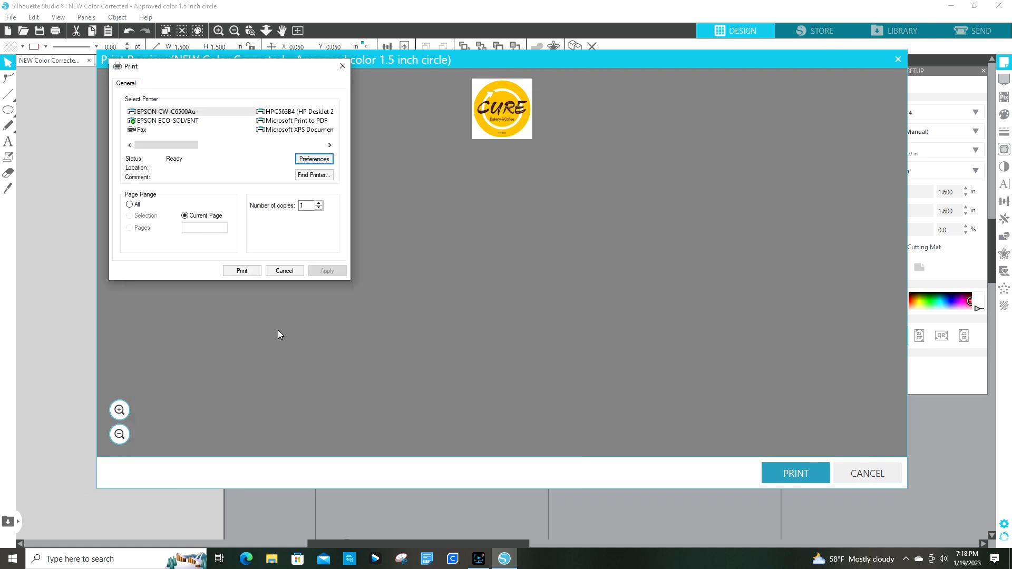
left_click(319, 203)
left_click(319, 203)
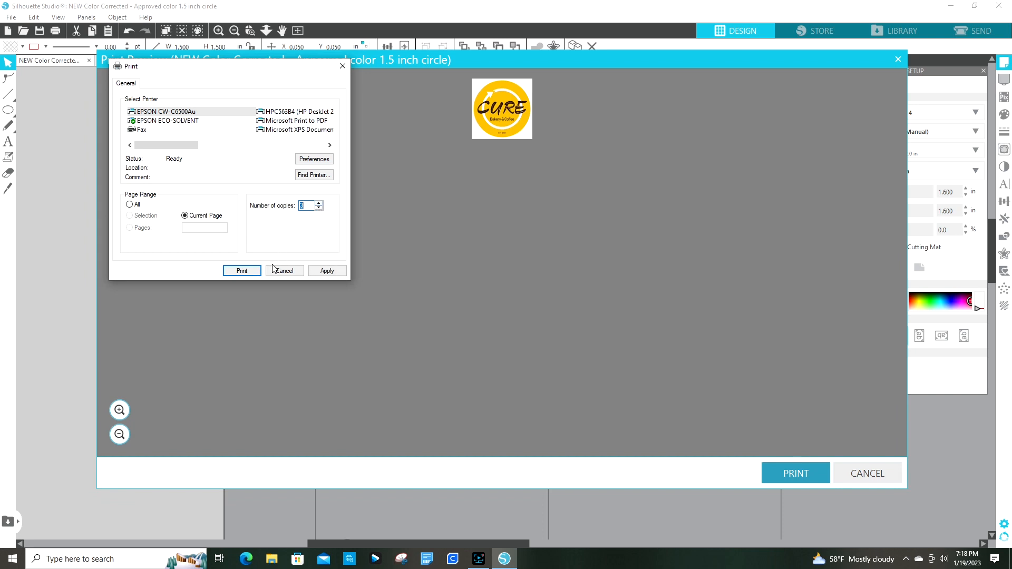